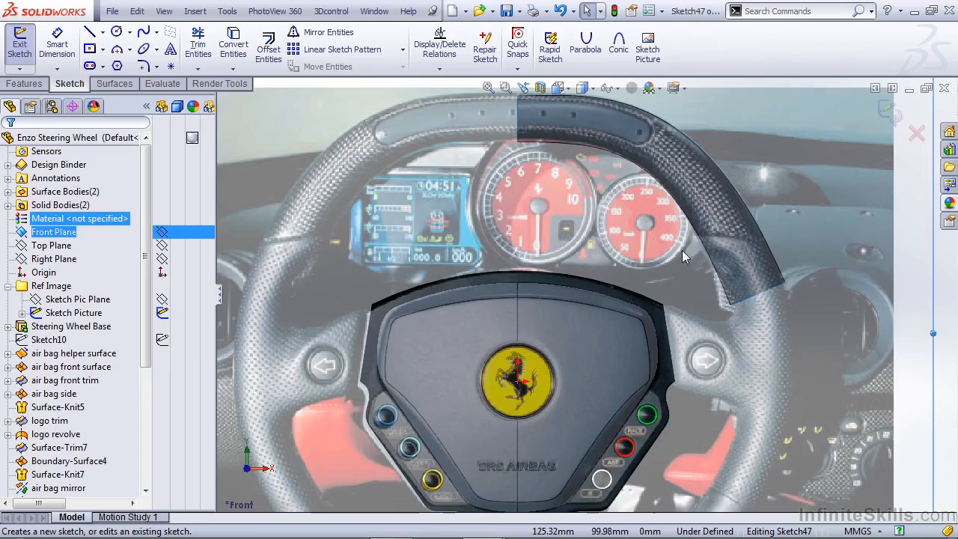
Step: Sketch a horizontal line about 87 mm long across the rim's right arm near the carbon-fibre end, fix it, and finish the sketch
{"action": "key", "text": "l"}
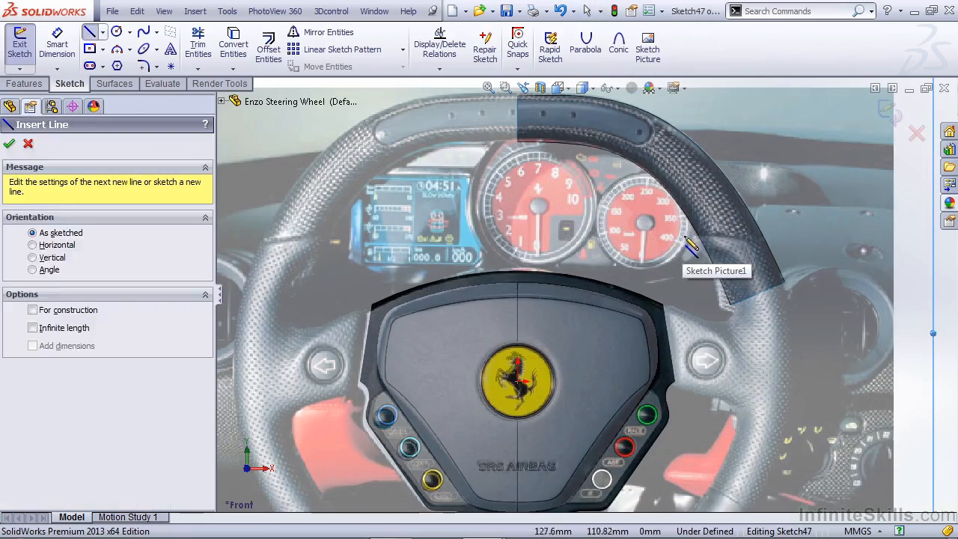
{"action": "left_click", "coordinate": [681, 240]}
{"action": "left_click", "coordinate": [794, 240]}
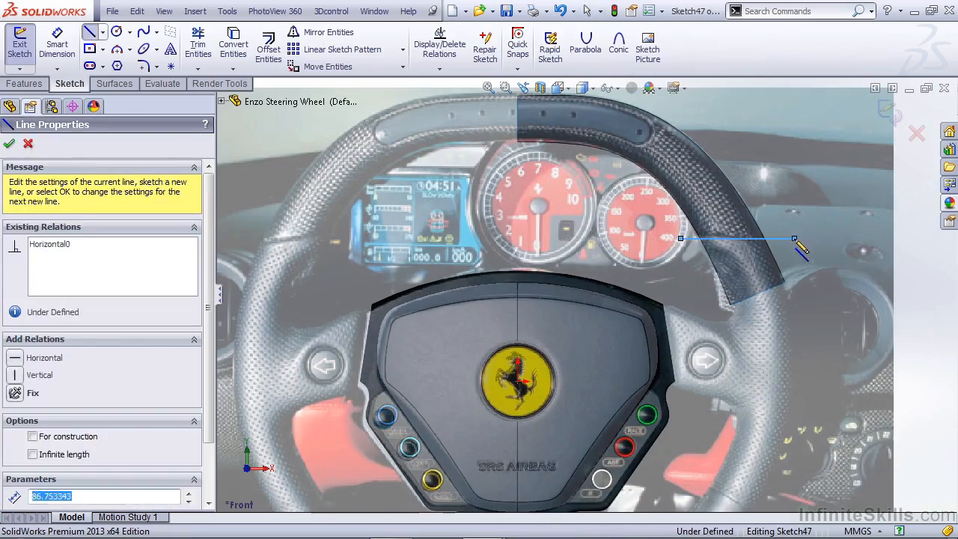
{"action": "key", "text": "Escape"}
{"action": "left_click", "coordinate": [794, 238]}
{"action": "left_click", "coordinate": [680, 239]}
{"action": "left_click", "coordinate": [722, 178]}
{"action": "left_click", "coordinate": [888, 112]}
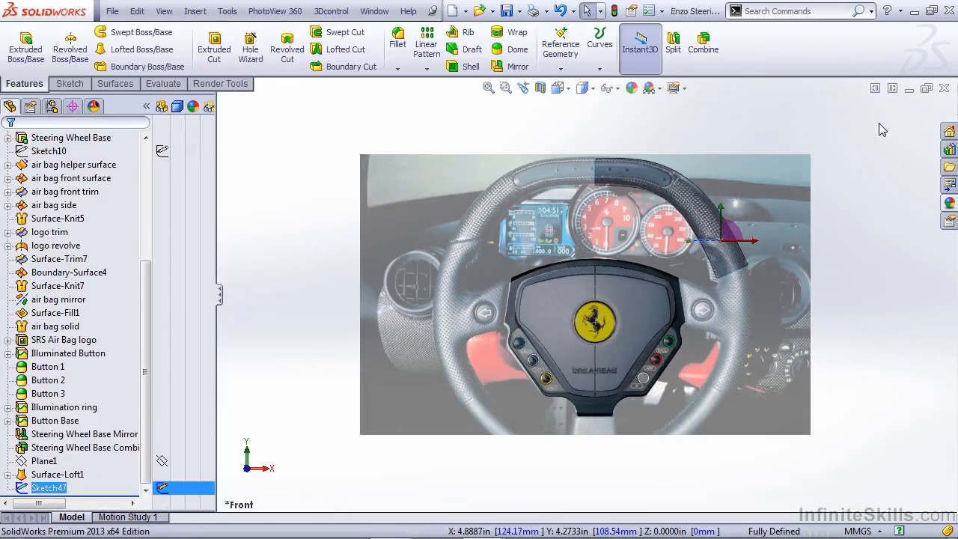
Step: Trim the lofted rim surface with the horizontal line sketch, removing the portion below the line
{"action": "left_click", "coordinate": [125, 85]}
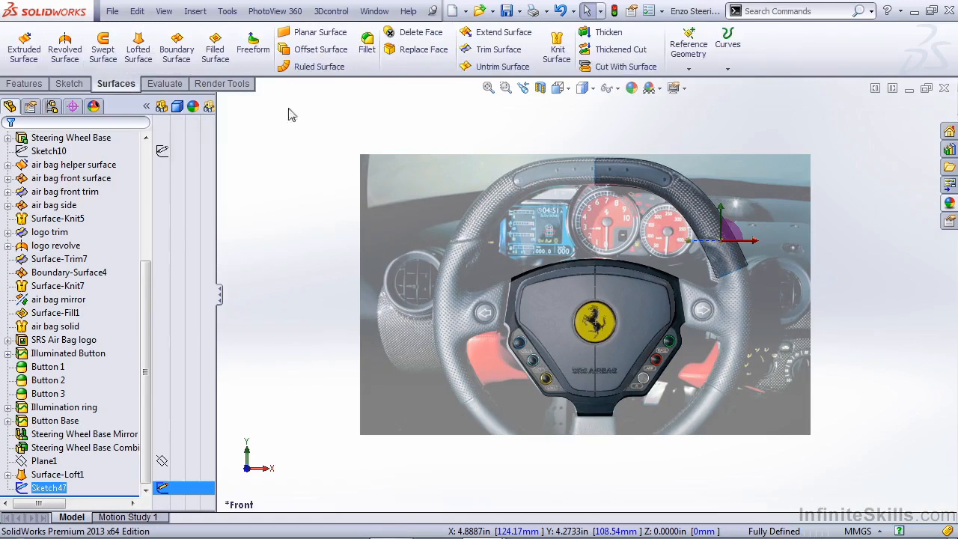
{"action": "left_click", "coordinate": [498, 49]}
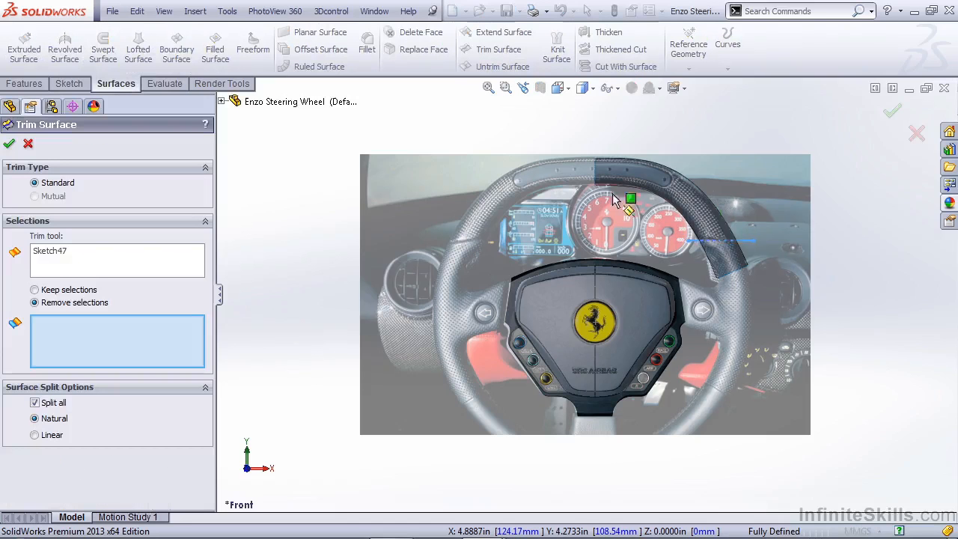
{"action": "left_click", "coordinate": [737, 258]}
{"action": "left_click", "coordinate": [890, 114]}
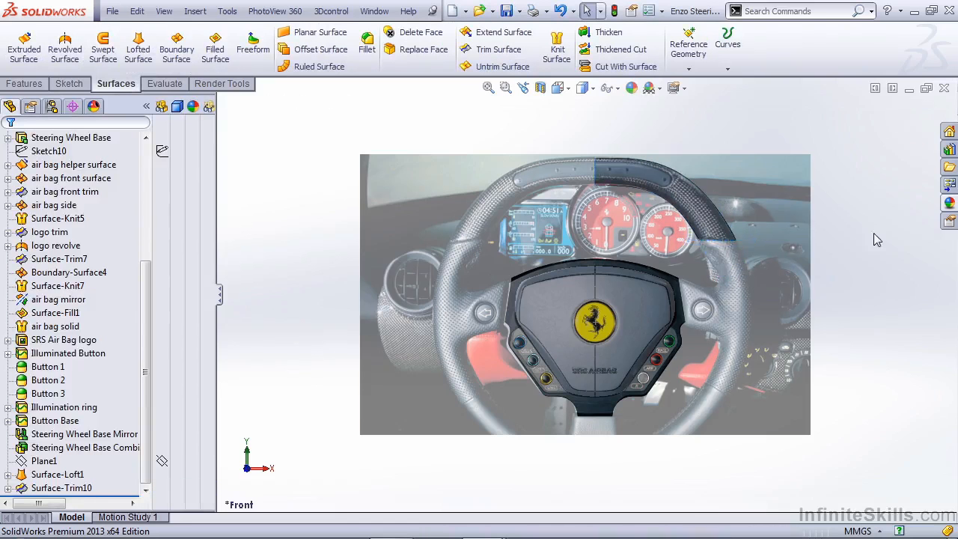
Step: Show Sketch40, the rim's centre curve sketch contained in Surface-Loft1
{"action": "scroll", "coordinate": [608, 196], "scroll_direction": "down", "scroll_amount": 5}
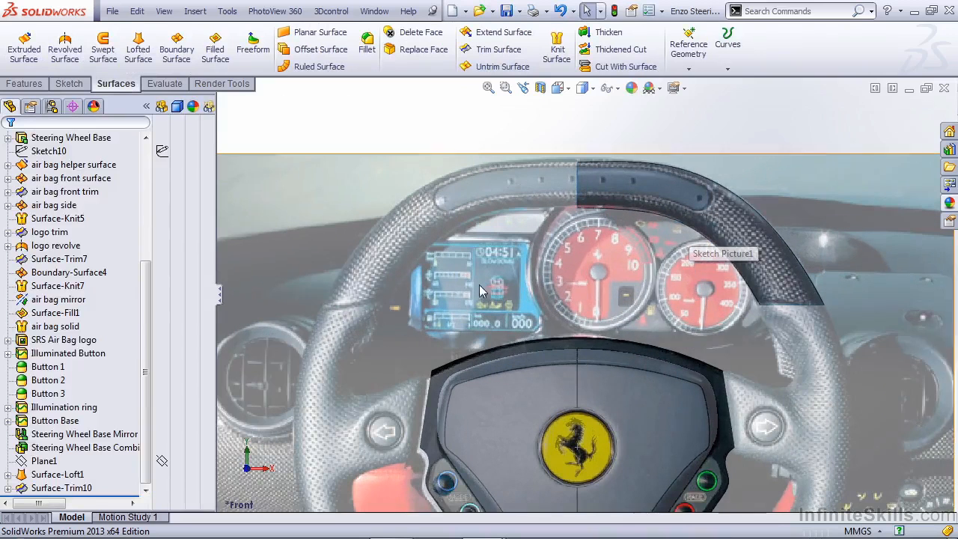
{"action": "left_click", "coordinate": [8, 475]}
{"action": "left_click", "coordinate": [164, 487]}
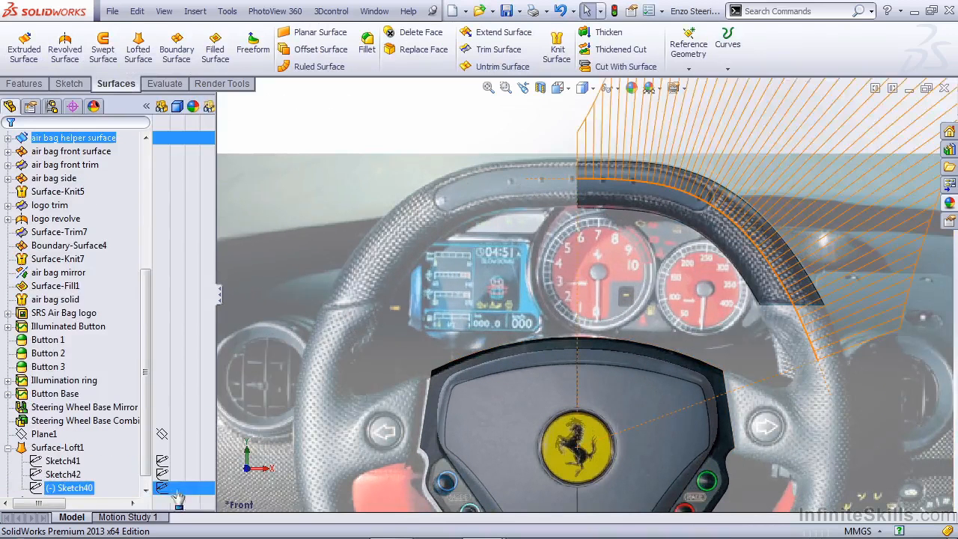
{"action": "left_click", "coordinate": [394, 138]}
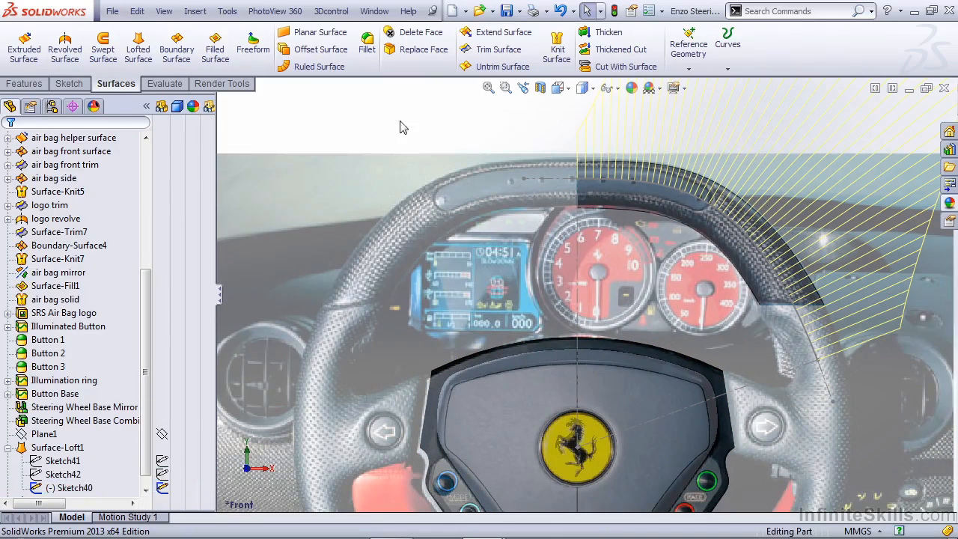
Step: Start a sketch on the Front Plane and offset the rim's centre curve 10 mm toward the inside of the wheel
{"action": "scroll", "coordinate": [75, 299], "scroll_direction": "up", "scroll_amount": 5}
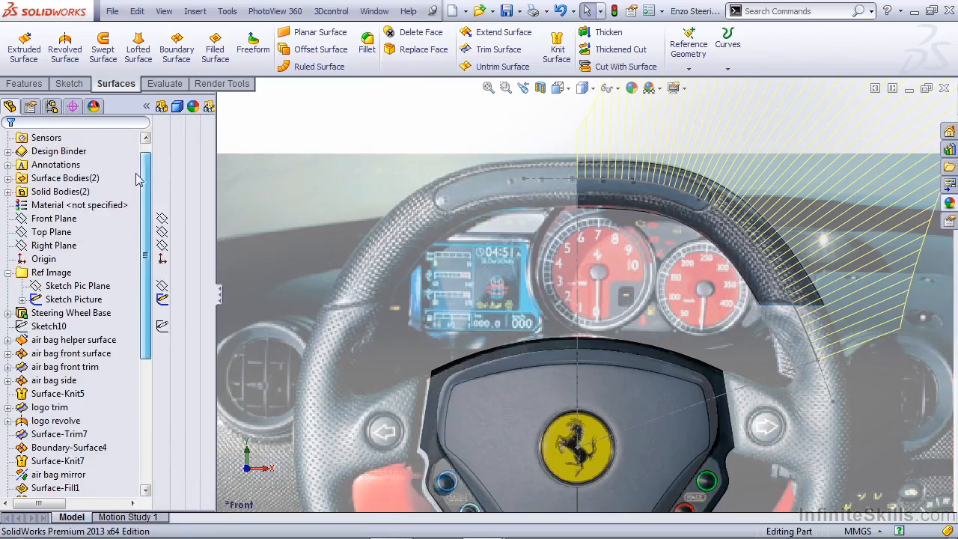
{"action": "left_click", "coordinate": [54, 217]}
{"action": "left_click", "coordinate": [56, 202]}
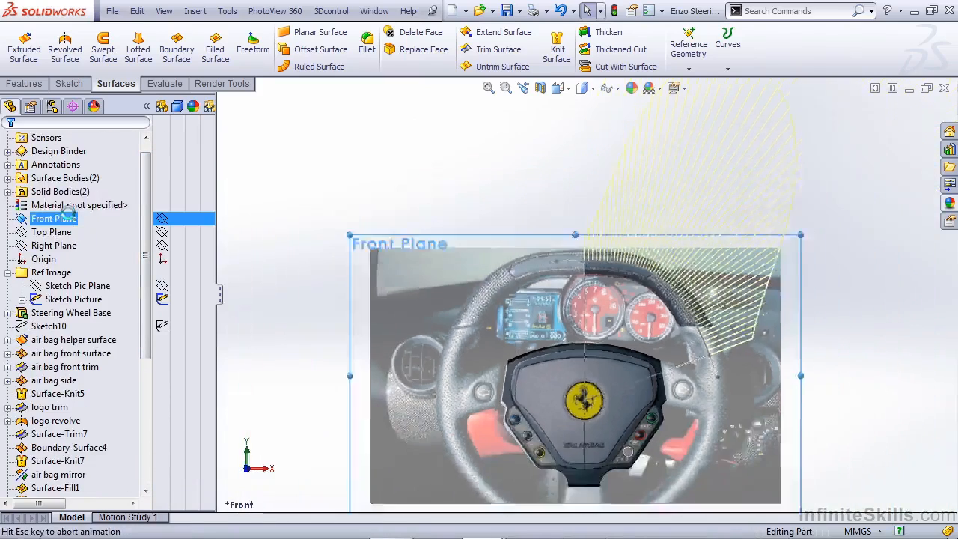
{"action": "scroll", "coordinate": [623, 302], "scroll_direction": "down", "scroll_amount": 3}
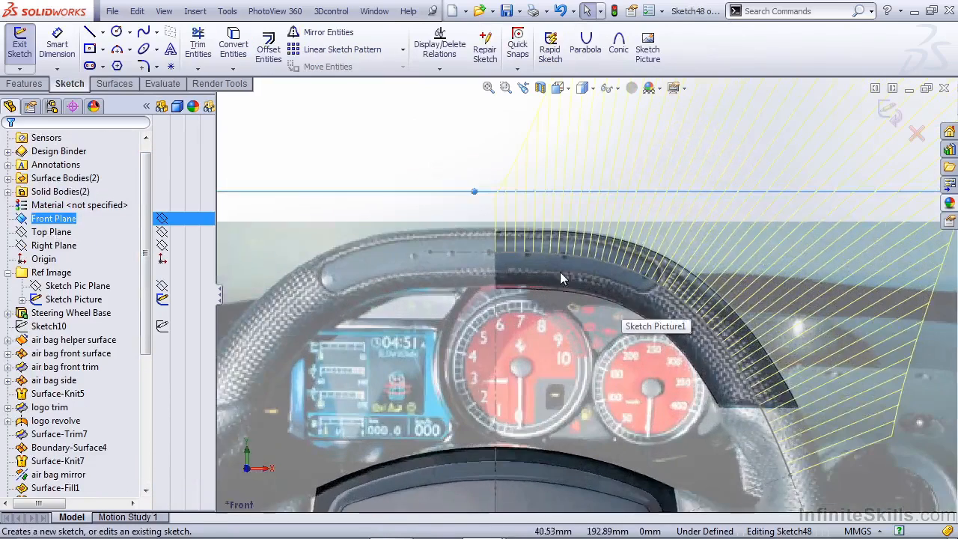
{"action": "scroll", "coordinate": [552, 271], "scroll_direction": "down", "scroll_amount": 2}
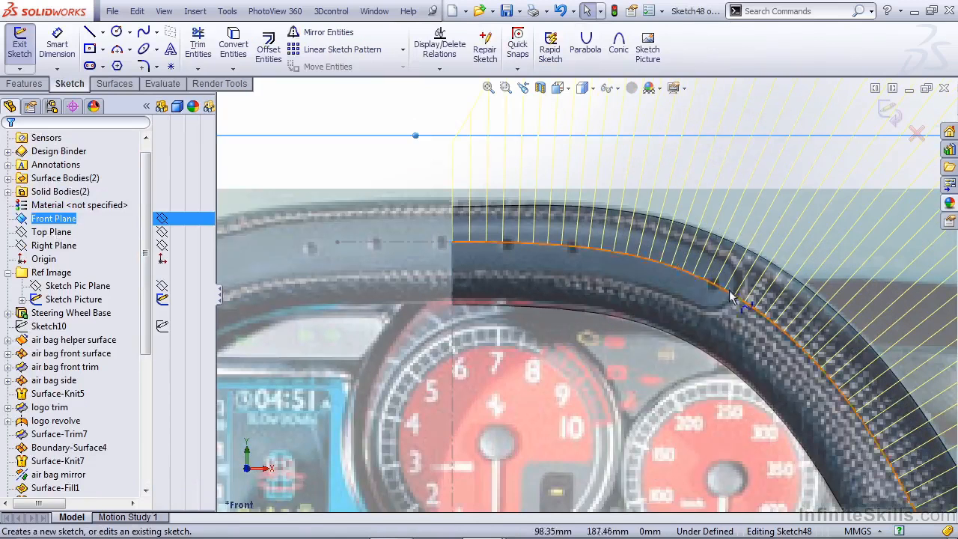
{"action": "left_click", "coordinate": [597, 248]}
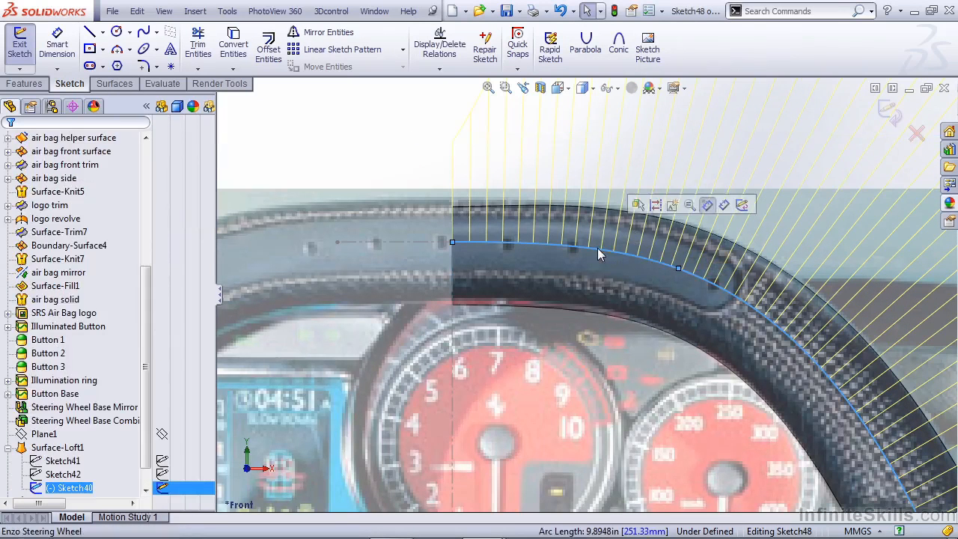
{"action": "key", "text": "s"}
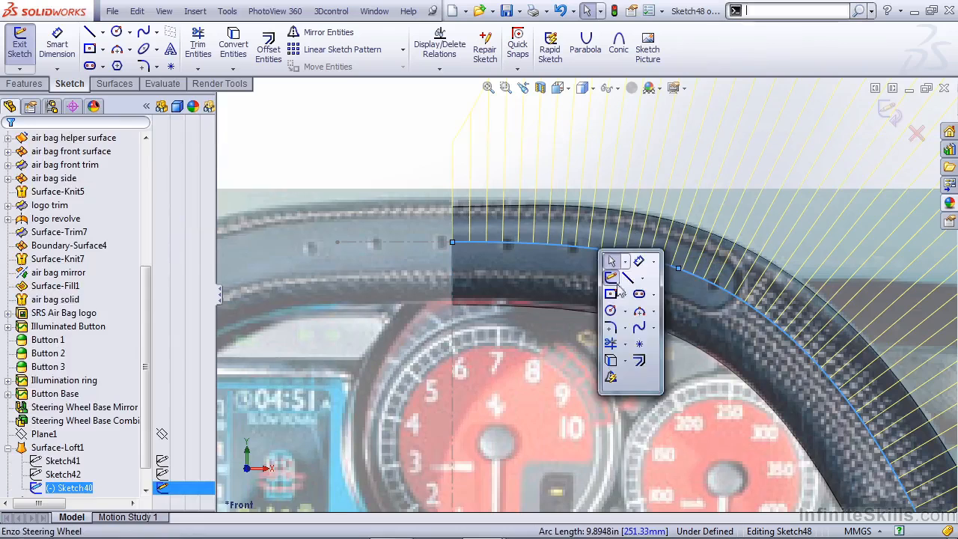
{"action": "left_click", "coordinate": [643, 362]}
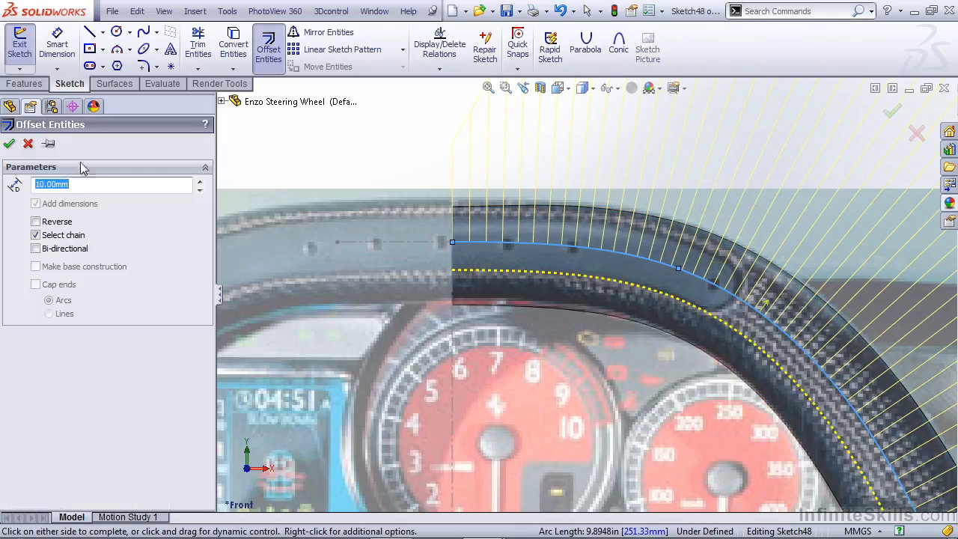
{"action": "left_click", "coordinate": [10, 145]}
Step: Offset the same centre curve 8 mm in the reverse direction, toward the outer rim edge
{"action": "key", "text": "s"}
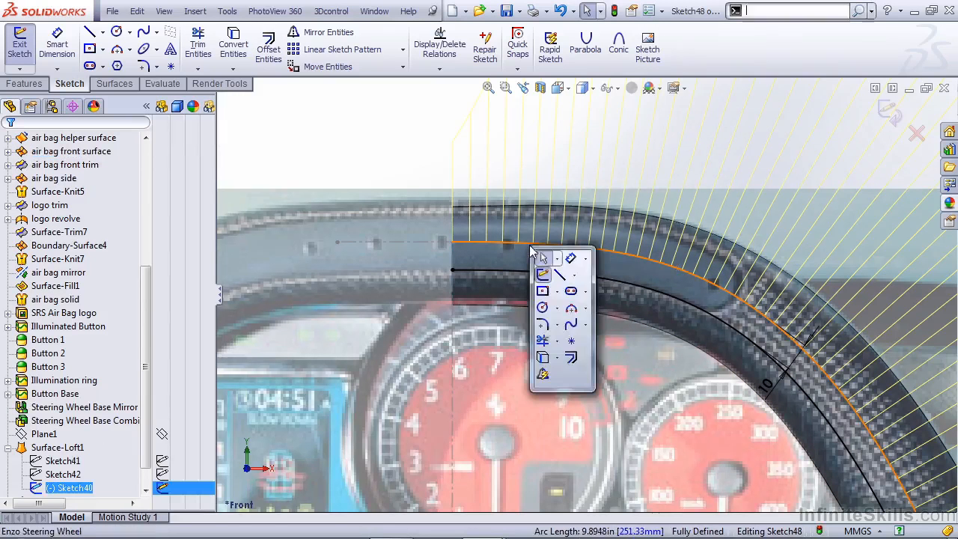
{"action": "left_click", "coordinate": [570, 357]}
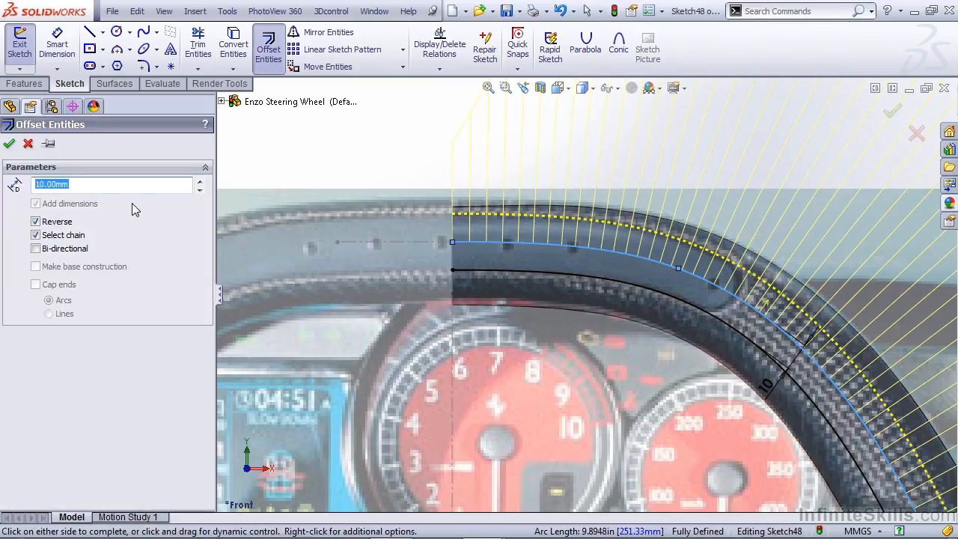
{"action": "type", "text": "8"}
{"action": "key", "text": "Return"}
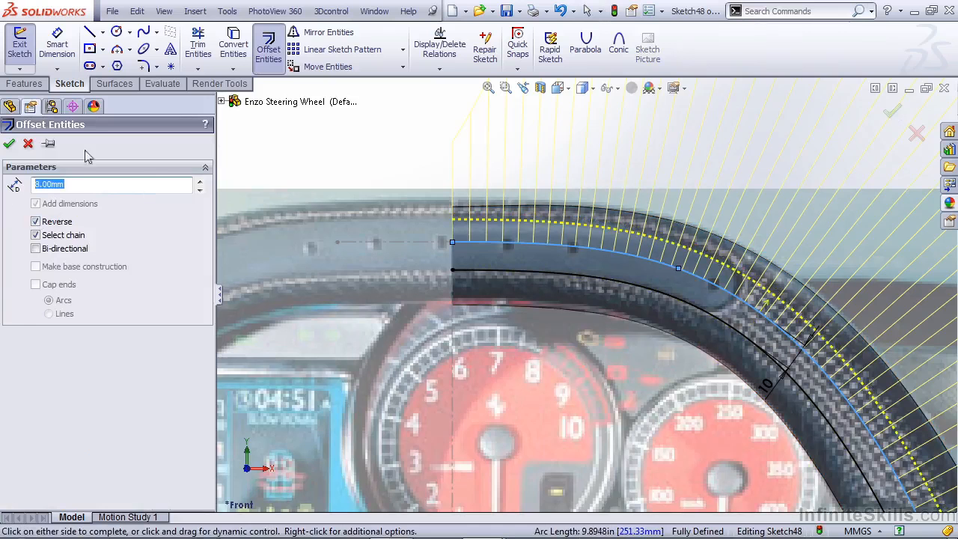
{"action": "left_click", "coordinate": [10, 145]}
Step: Draw an 18 mm line between the two offset curves near the grey insert's right end, perpendicular to them, and fix it
{"action": "scroll", "coordinate": [763, 307], "scroll_direction": "down", "scroll_amount": 2}
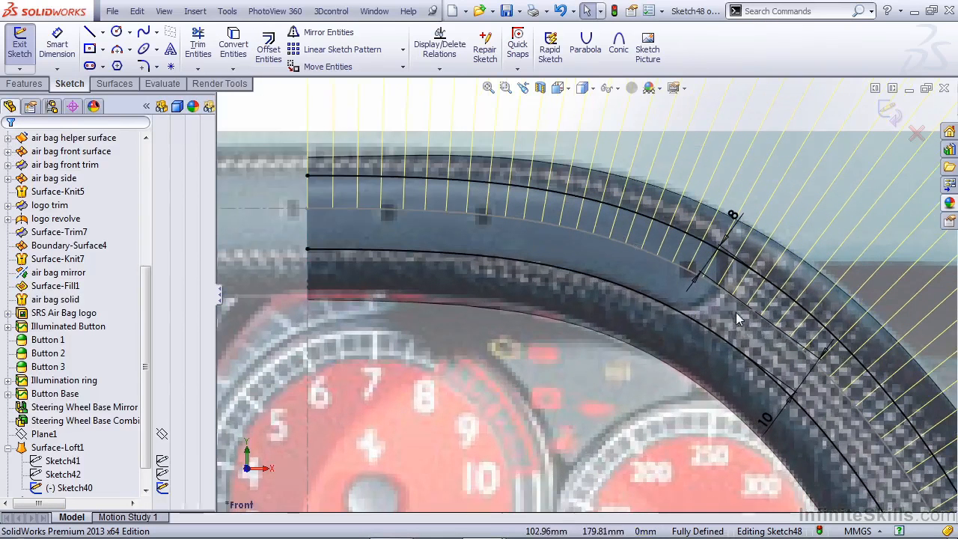
{"action": "key", "text": "l"}
{"action": "left_click", "coordinate": [649, 298]}
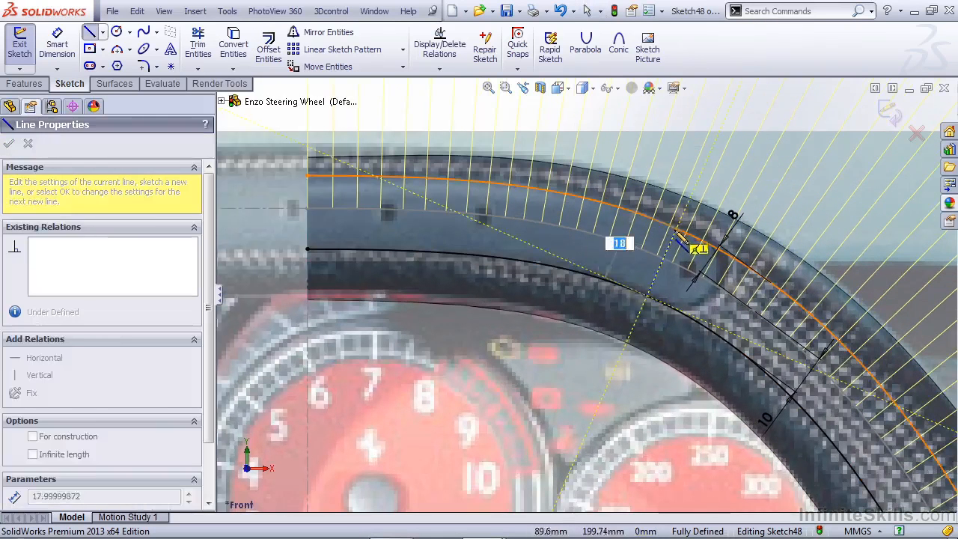
{"action": "left_click", "coordinate": [676, 232]}
{"action": "key", "text": "Escape"}
{"action": "left_click", "coordinate": [669, 245]}
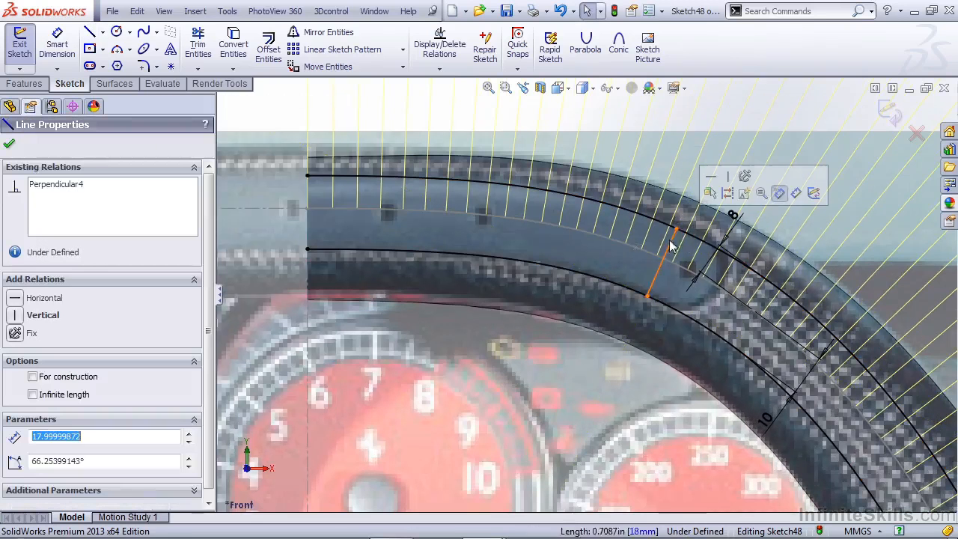
{"action": "left_click", "coordinate": [737, 184]}
{"action": "left_click", "coordinate": [738, 119]}
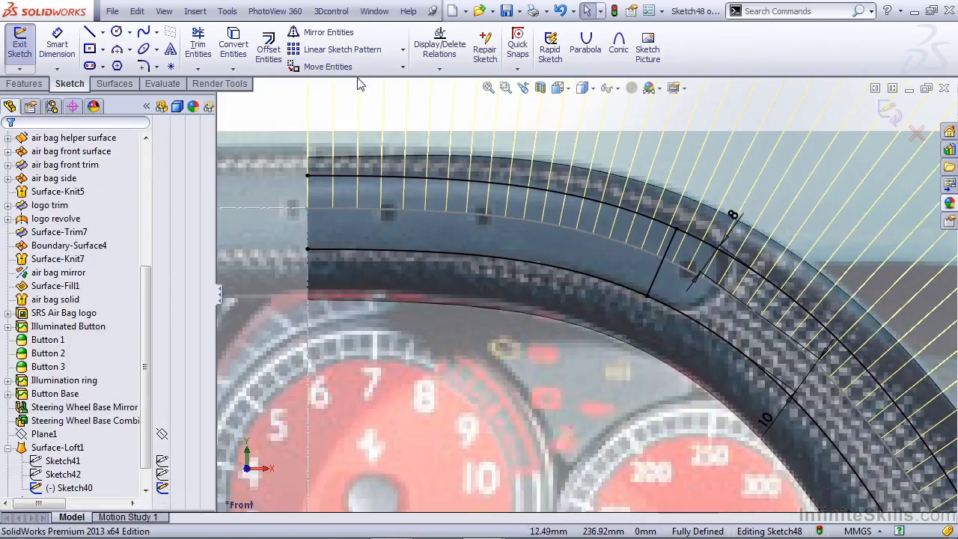
Step: Trim both offset curves beyond the cross line and convert that line to construction geometry
{"action": "left_click", "coordinate": [196, 46]}
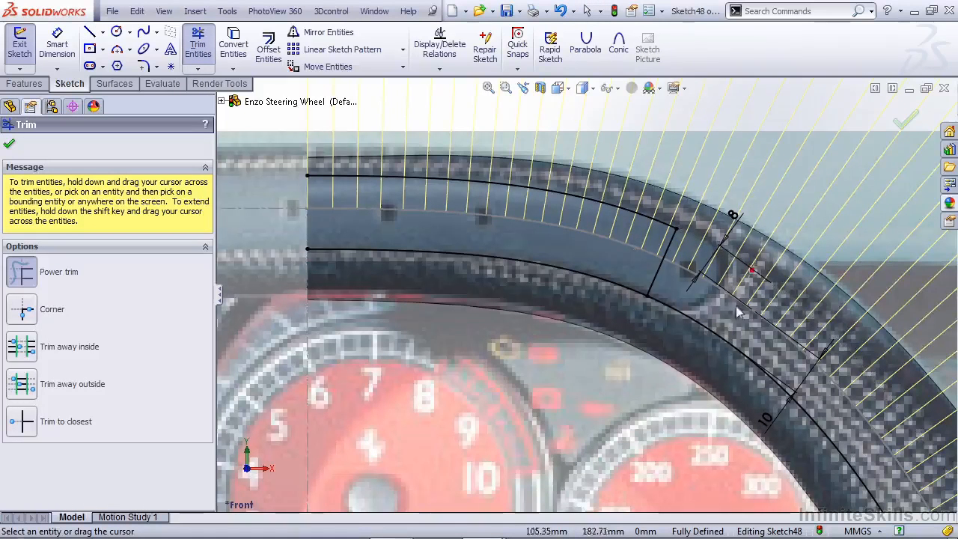
{"action": "key", "text": "Escape"}
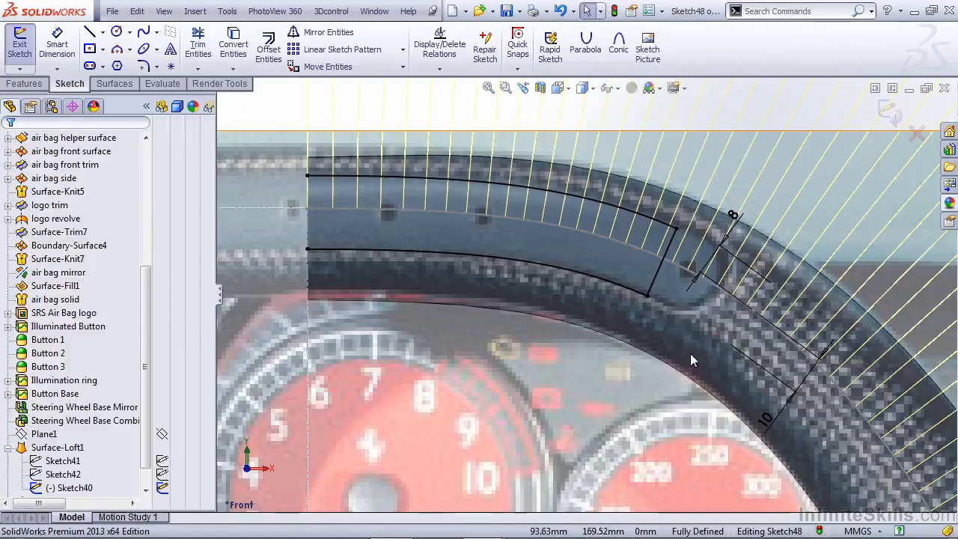
{"action": "left_click", "coordinate": [658, 277]}
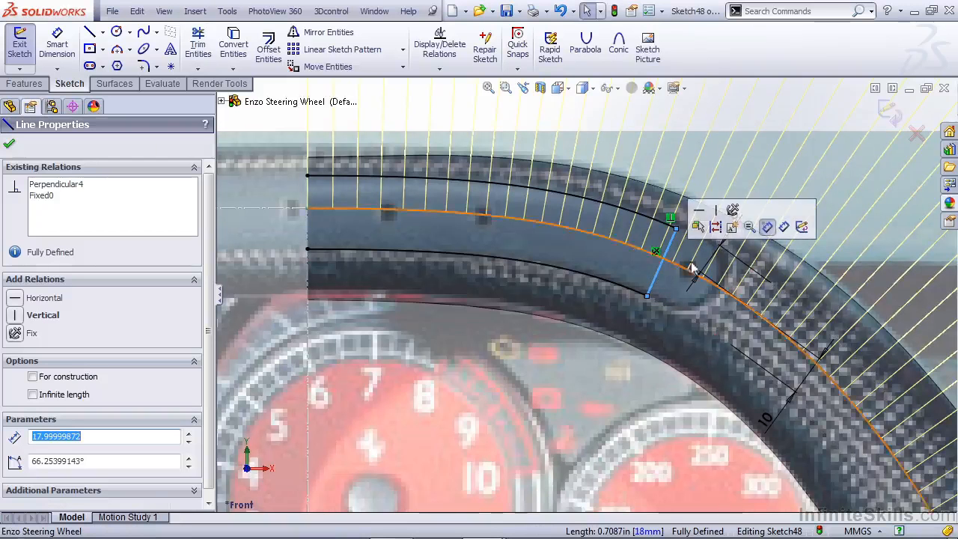
{"action": "left_click", "coordinate": [715, 227]}
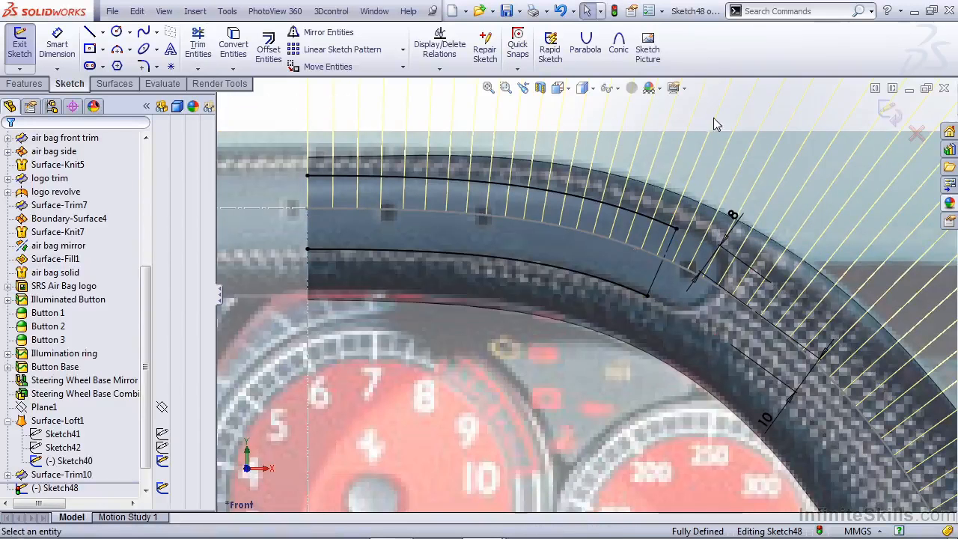
Step: Draw a three-point spline joining the ends of both offset curves, bulging right around the grey insert's rounded tip
{"action": "left_click", "coordinate": [144, 31]}
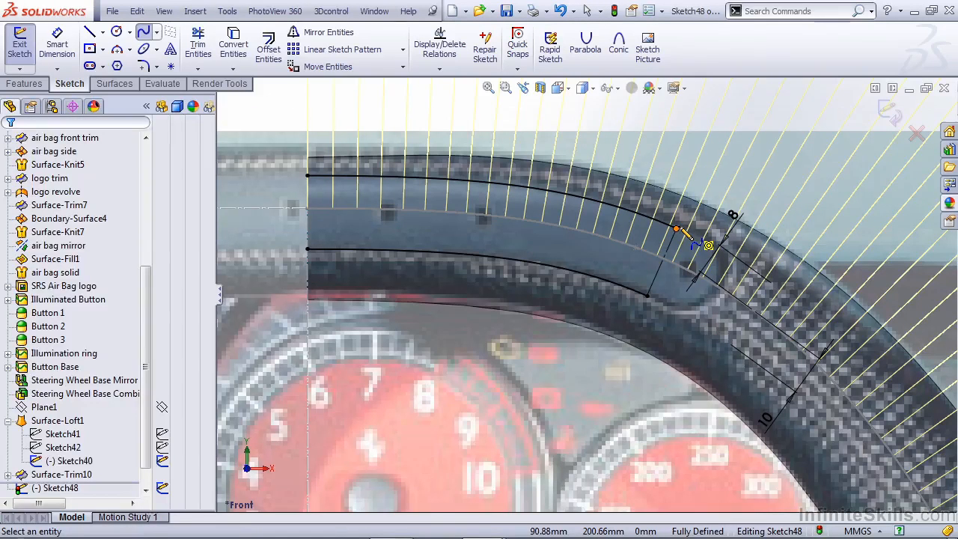
{"action": "left_click", "coordinate": [677, 228]}
{"action": "left_click", "coordinate": [724, 292]}
{"action": "double_click", "coordinate": [647, 297]}
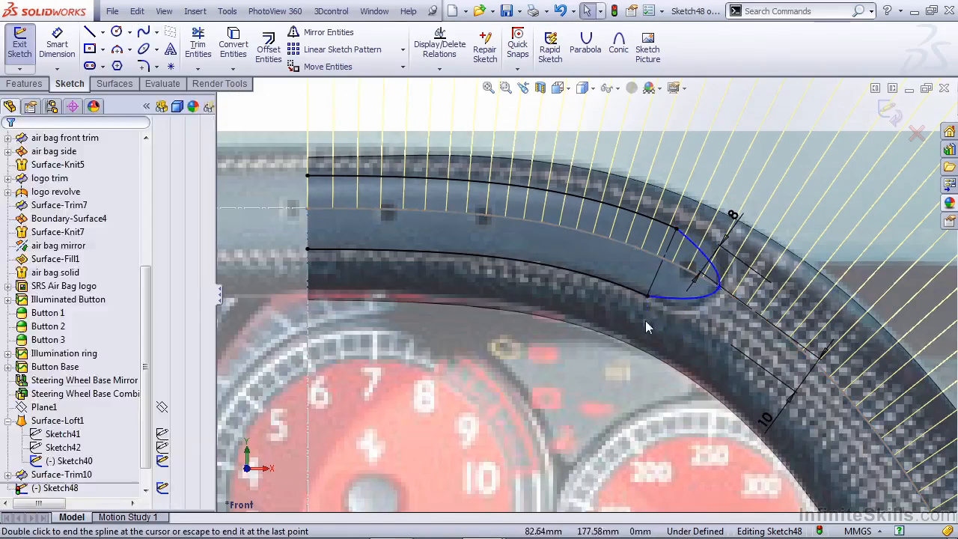
Step: Make the spline tangent to the lower and upper offset curves at its two ends
{"action": "left_click", "coordinate": [639, 294]}
{"action": "left_click", "coordinate": [675, 303], "text": "ctrl"}
{"action": "left_click", "coordinate": [707, 250]}
{"action": "left_click", "coordinate": [658, 222]}
{"action": "left_click", "coordinate": [689, 236], "text": "ctrl"}
{"action": "left_click", "coordinate": [728, 178]}
{"action": "left_click", "coordinate": [746, 108]}
Step: Lengthen the spline's upper and lower tangent handles to match the rounded tip in the reference picture
{"action": "scroll", "coordinate": [658, 224], "scroll_direction": "down", "scroll_amount": 5}
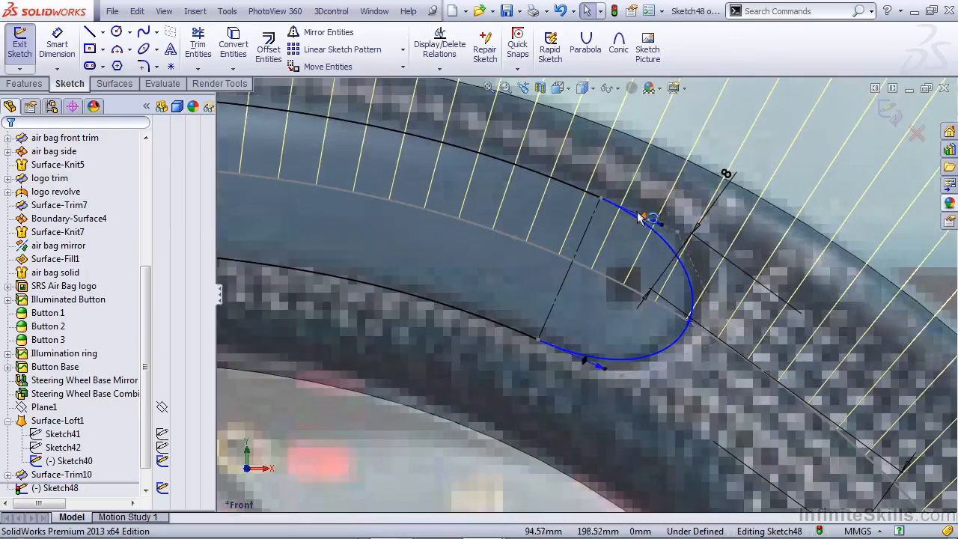
{"action": "left_click", "coordinate": [669, 239]}
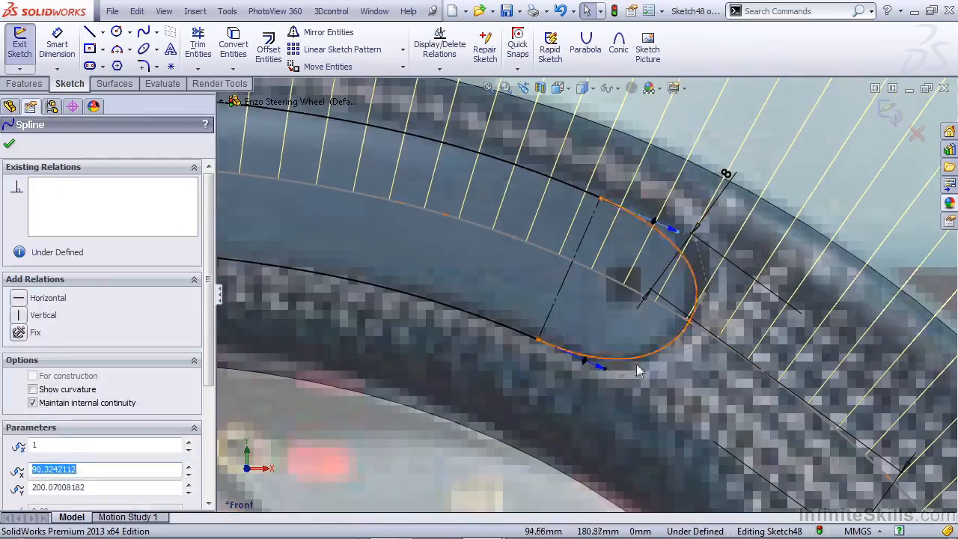
{"action": "left_click_drag", "start_coordinate": [604, 368], "coordinate": [613, 374]}
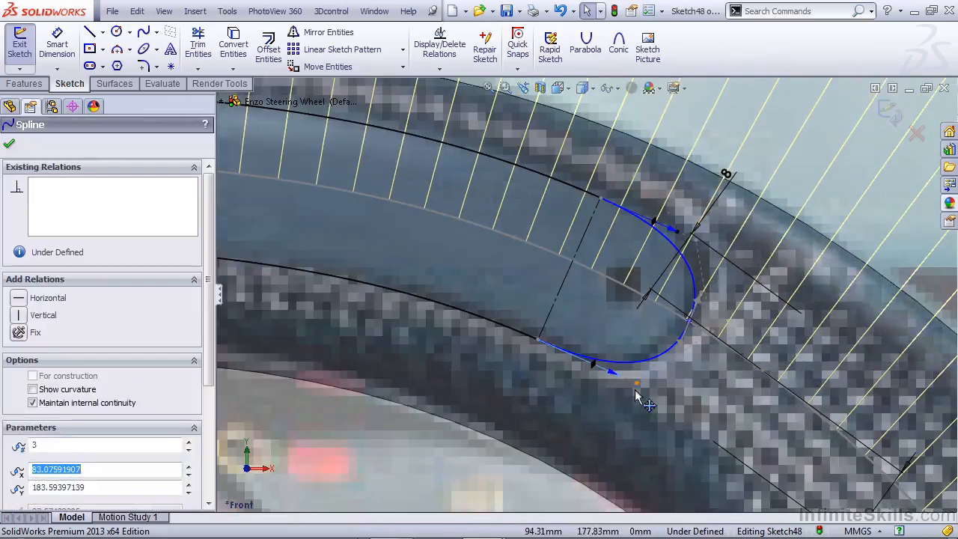
Step: Dimension the tangent handle at the spline's lower end to 40 mm
{"action": "key", "text": "s"}
{"action": "left_click", "coordinate": [677, 389]}
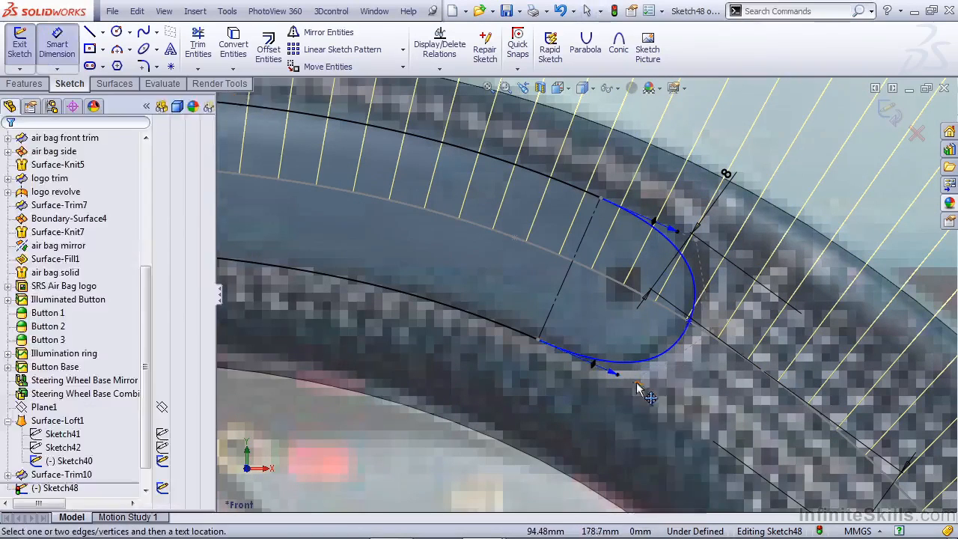
{"action": "left_click", "coordinate": [615, 381]}
{"action": "left_click", "coordinate": [609, 391]}
{"action": "type", "text": "40"}
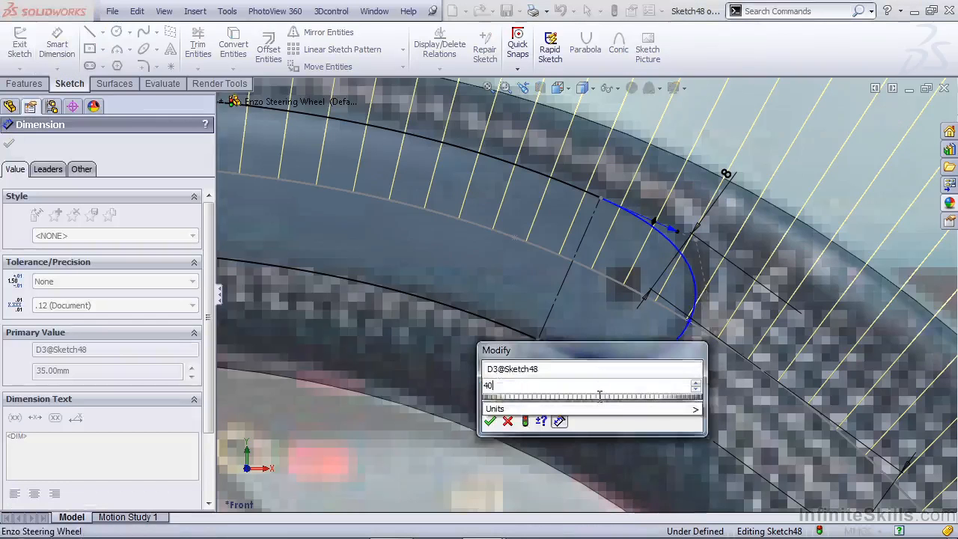
{"action": "key", "text": "Return"}
Step: Dimension the tangent handle at the spline's upper end to 35 mm
{"action": "left_click", "coordinate": [674, 229]}
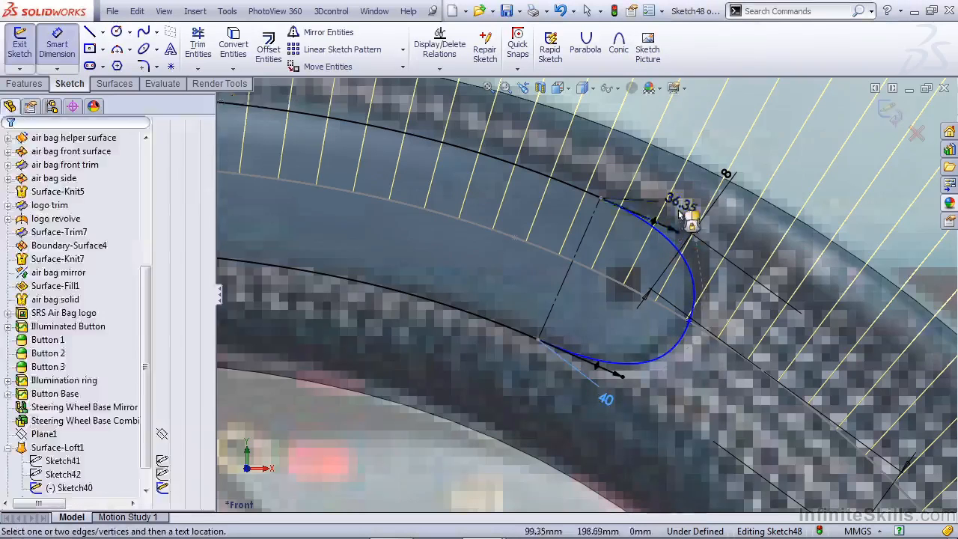
{"action": "left_click", "coordinate": [678, 209]}
{"action": "type", "text": "35"}
{"action": "key", "text": "Return"}
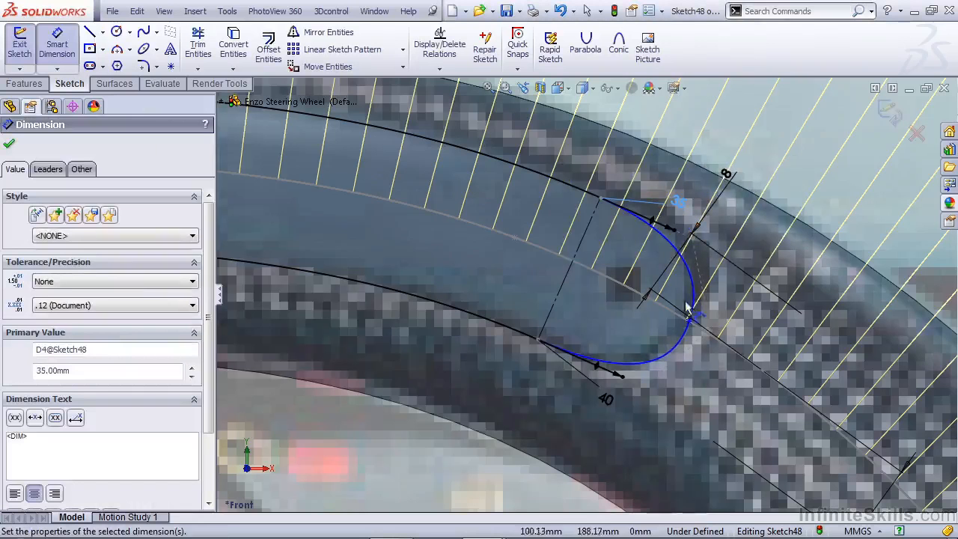
Step: Dimension the spline's middle point 15.25 mm from the construction line across the insert and exit the sketch
{"action": "left_click", "coordinate": [689, 320]}
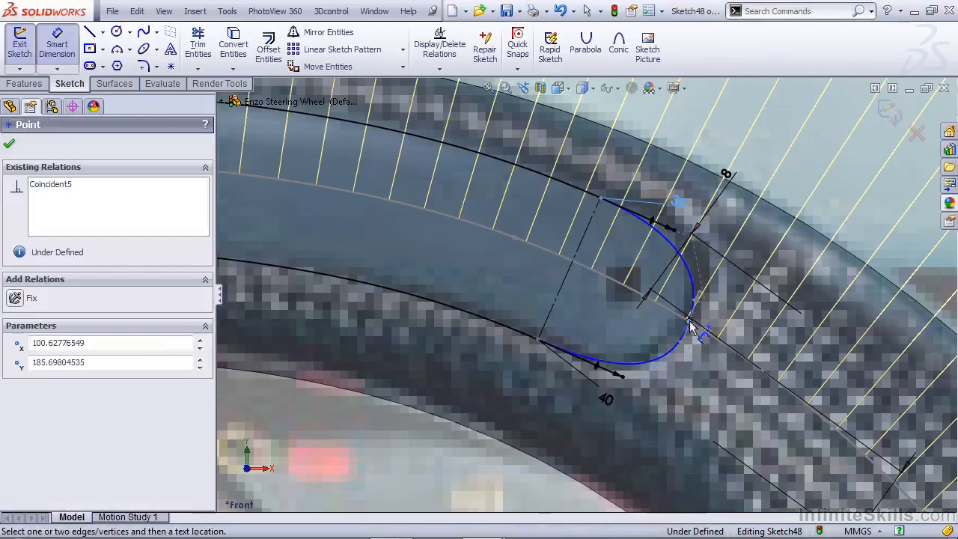
{"action": "left_click", "coordinate": [569, 282]}
{"action": "left_click", "coordinate": [589, 289]}
{"action": "type", "text": "15"}
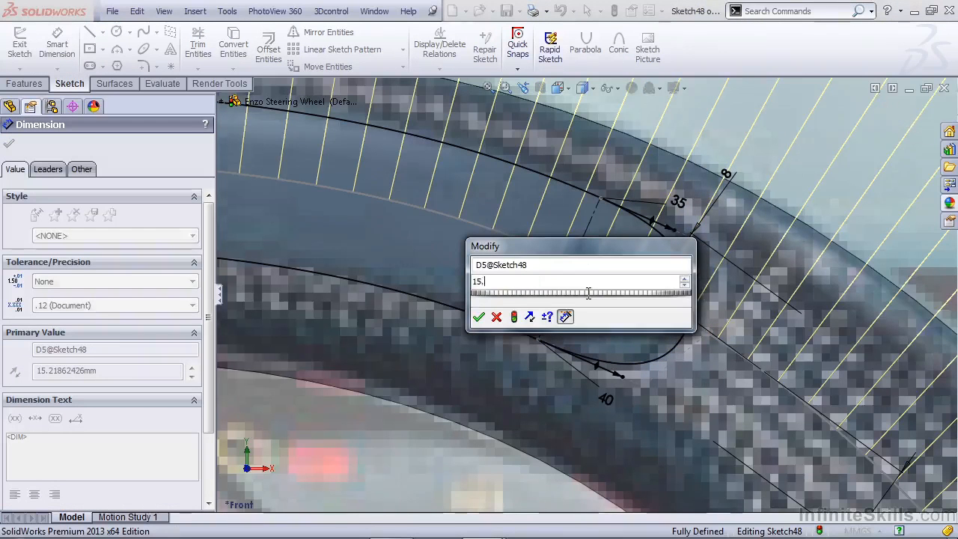
{"action": "type", "text": ".25"}
{"action": "key", "text": "Return"}
{"action": "scroll", "coordinate": [681, 326], "scroll_direction": "up", "scroll_amount": 5}
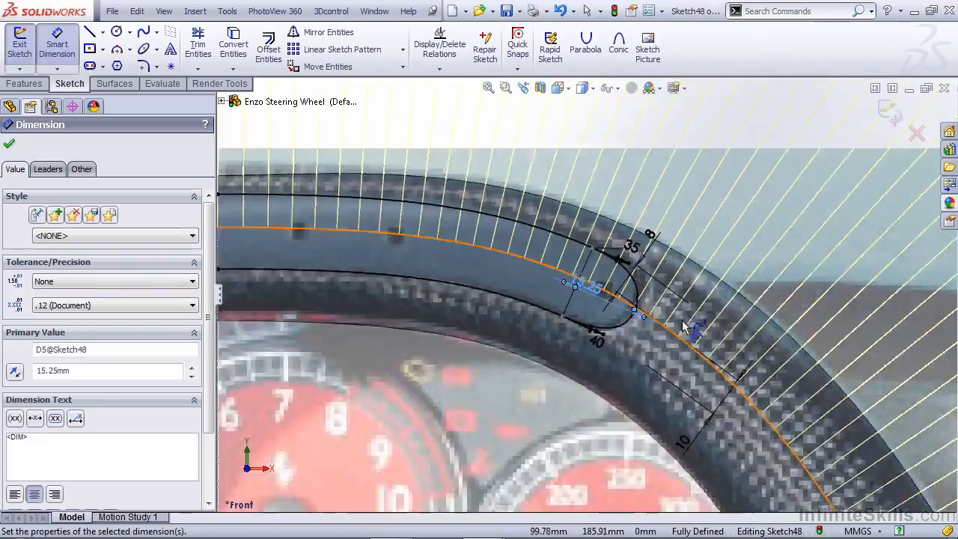
{"action": "left_click", "coordinate": [895, 108]}
Step: Split the upper rim face by projecting the insert outline sketch onto it in a single, reversed direction
{"action": "scroll", "coordinate": [895, 108], "scroll_direction": "up", "scroll_amount": 5}
{"action": "left_click", "coordinate": [728, 48]}
{"action": "left_click", "coordinate": [736, 82]}
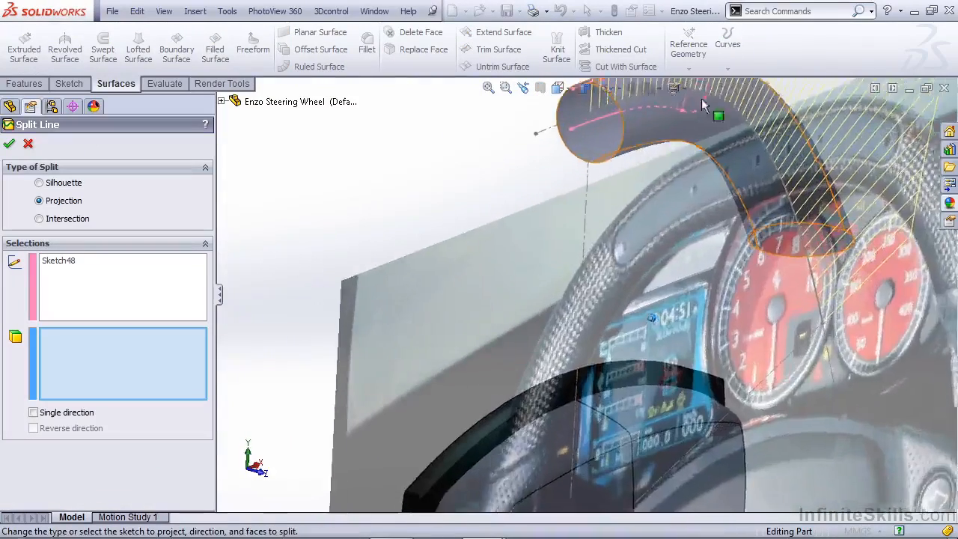
{"action": "left_click", "coordinate": [656, 127]}
{"action": "middle_click_drag", "start_coordinate": [641, 193], "coordinate": [592, 225]}
{"action": "scroll", "coordinate": [590, 218], "scroll_direction": "down", "scroll_amount": 2}
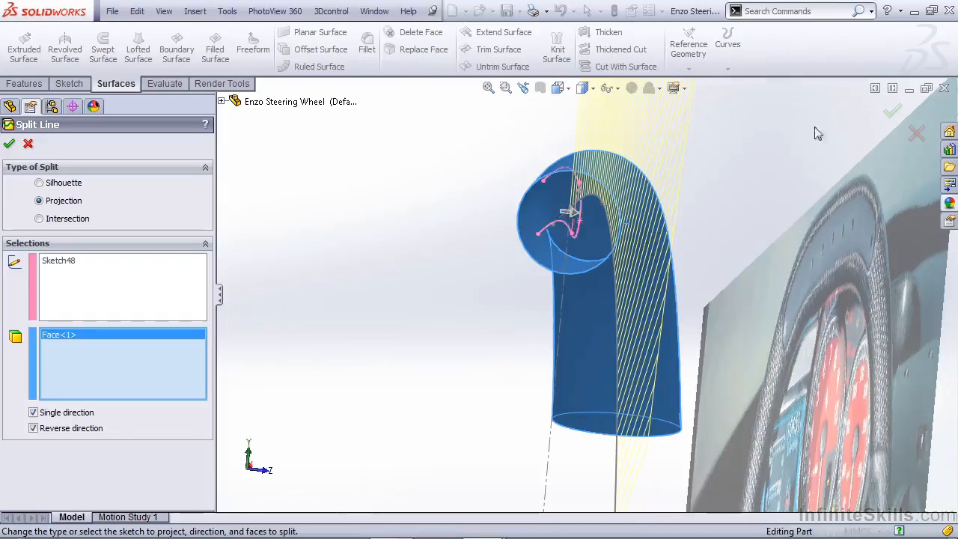
{"action": "left_click", "coordinate": [890, 111]}
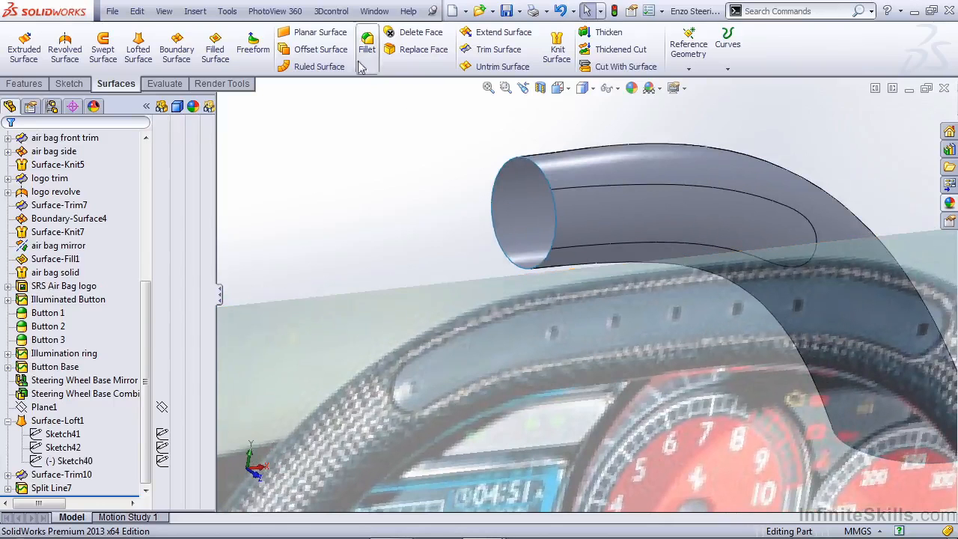
Step: Offset the split insert face by 0.25 mm with the offset direction flipped
{"action": "left_click", "coordinate": [320, 49]}
{"action": "left_click", "coordinate": [595, 216]}
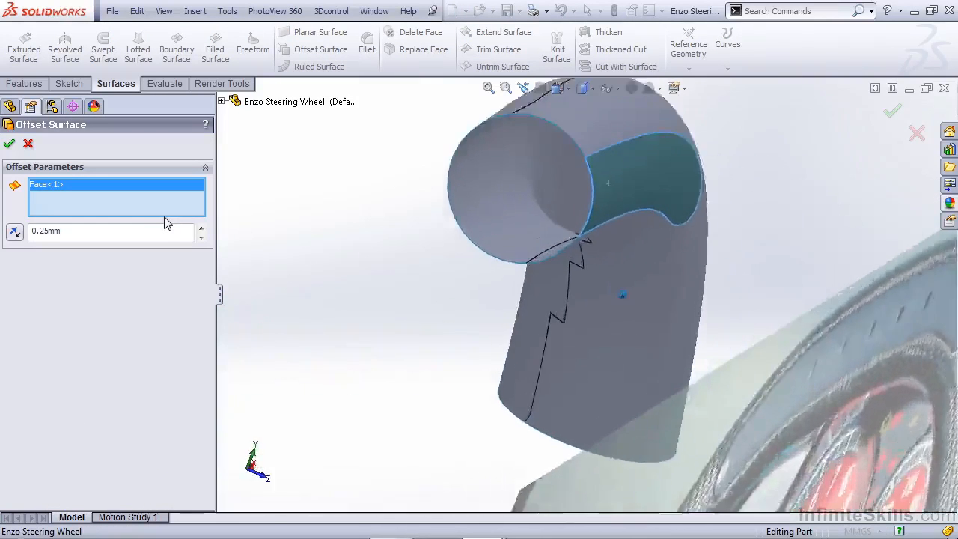
{"action": "left_click", "coordinate": [17, 234]}
{"action": "left_click", "coordinate": [9, 142]}
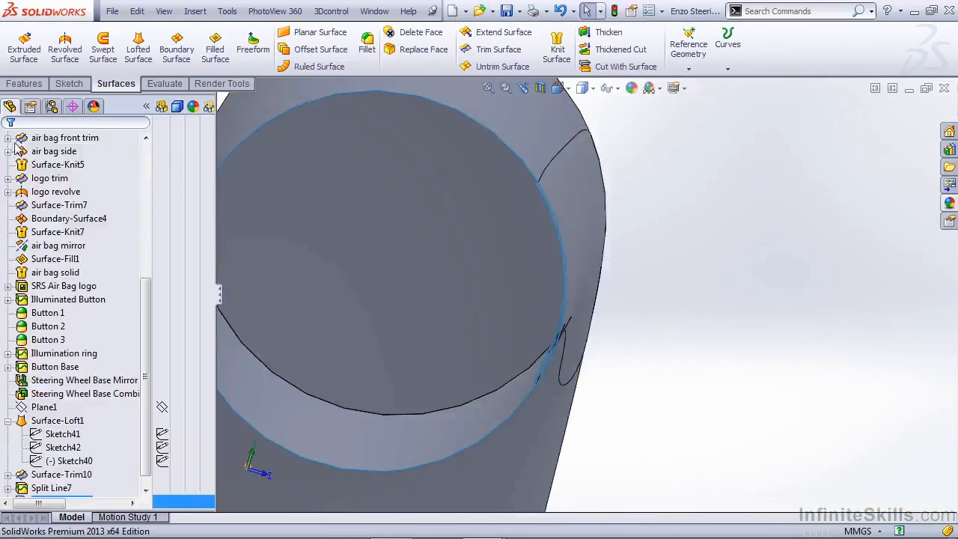
Step: Delete the original insert face from the rim surface, leaving only its offset copy
{"action": "left_click", "coordinate": [405, 37]}
{"action": "left_click", "coordinate": [591, 249]}
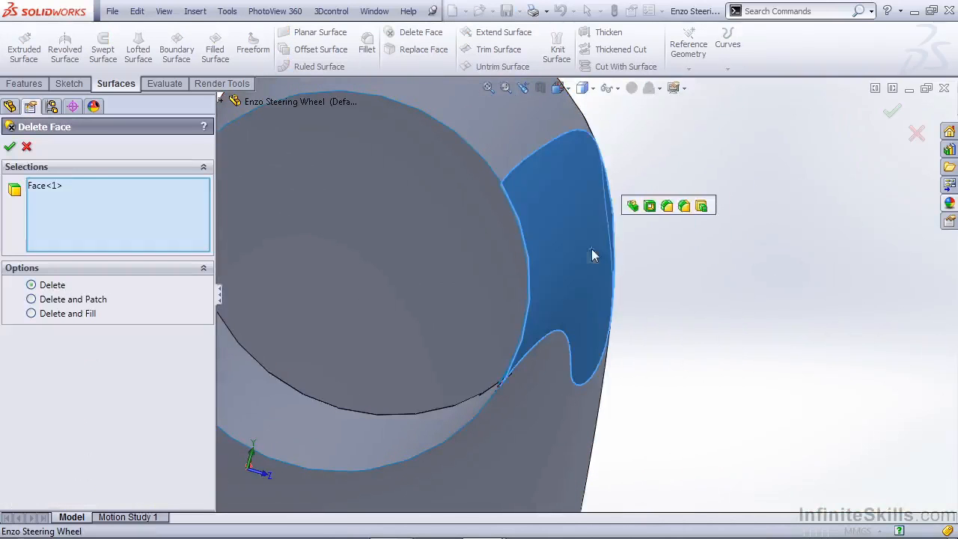
{"action": "left_click", "coordinate": [9, 148]}
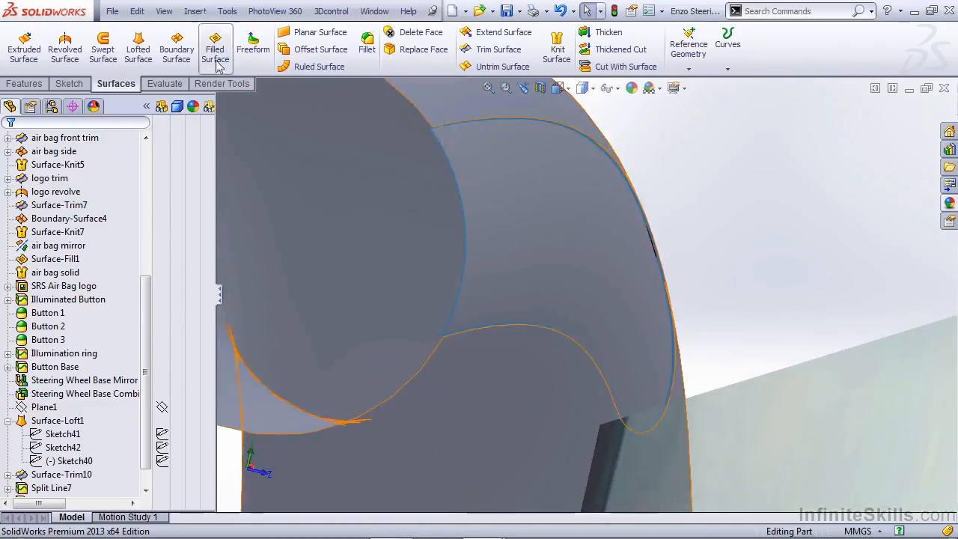
Step: Start a boundary surface and group the upper, tip and lower edges along one side of the insert gap as its first profile
{"action": "left_click", "coordinate": [177, 49]}
{"action": "scroll", "coordinate": [446, 135], "scroll_direction": "down", "scroll_amount": 2}
{"action": "right_click", "coordinate": [449, 133]}
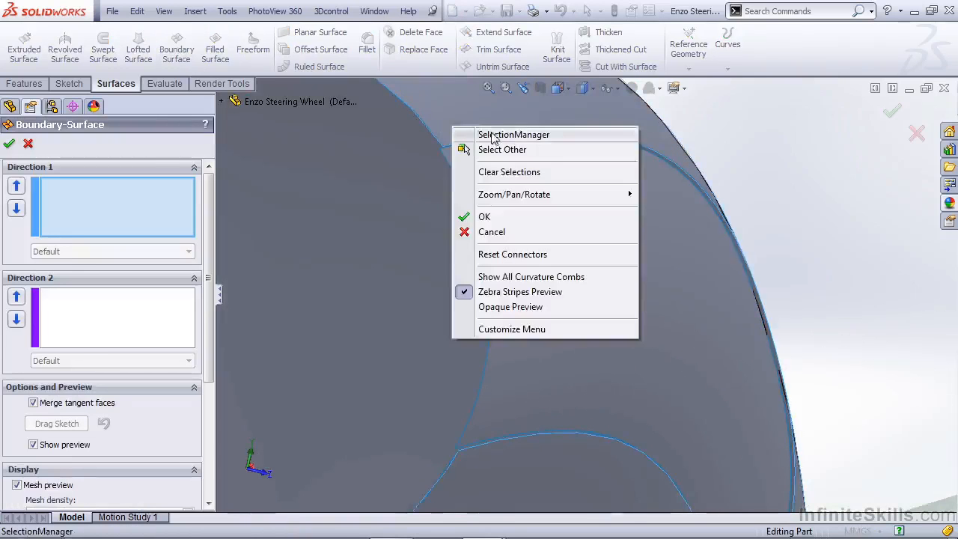
{"action": "left_click", "coordinate": [495, 136]}
{"action": "left_click", "coordinate": [470, 144]}
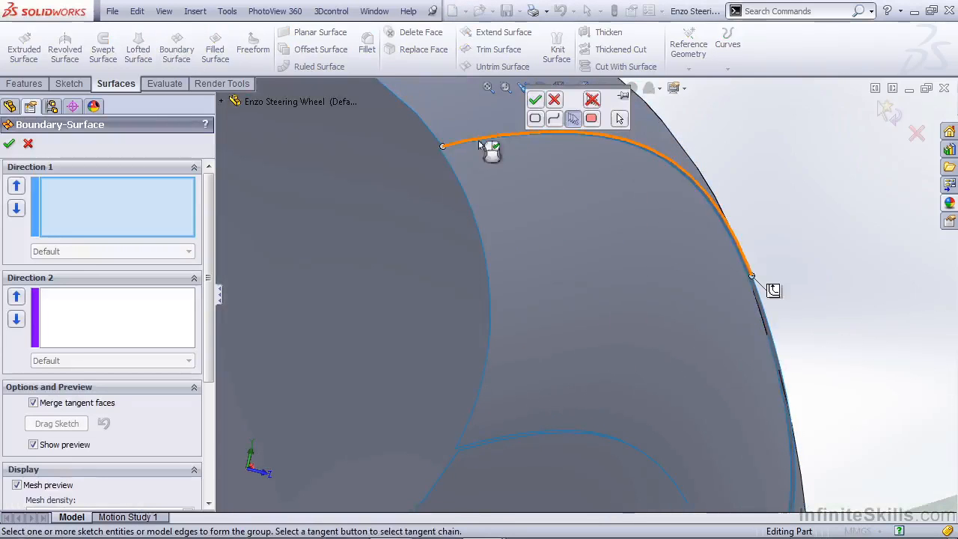
{"action": "left_click", "coordinate": [773, 290]}
{"action": "scroll", "coordinate": [787, 299], "scroll_direction": "up", "scroll_amount": 3}
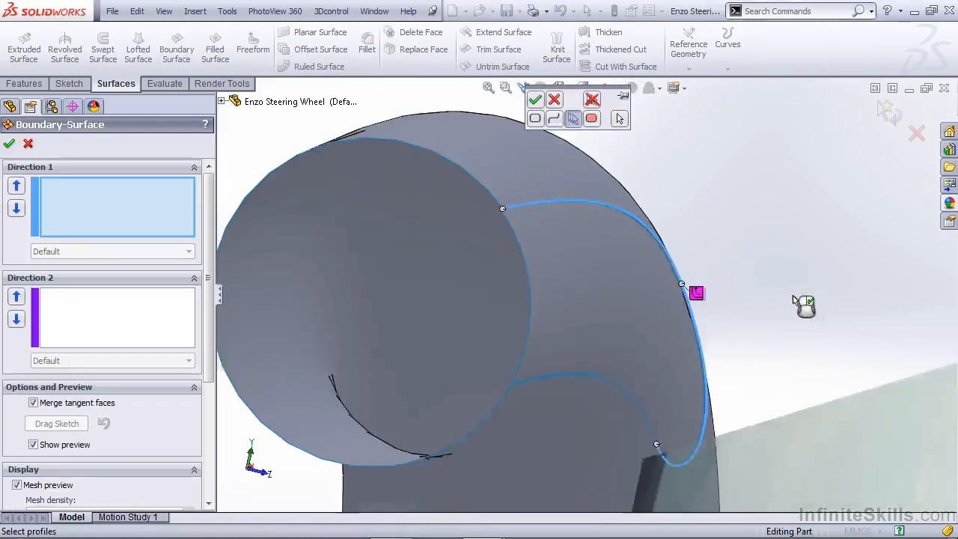
{"action": "left_click", "coordinate": [655, 428]}
{"action": "left_click", "coordinate": [534, 99]}
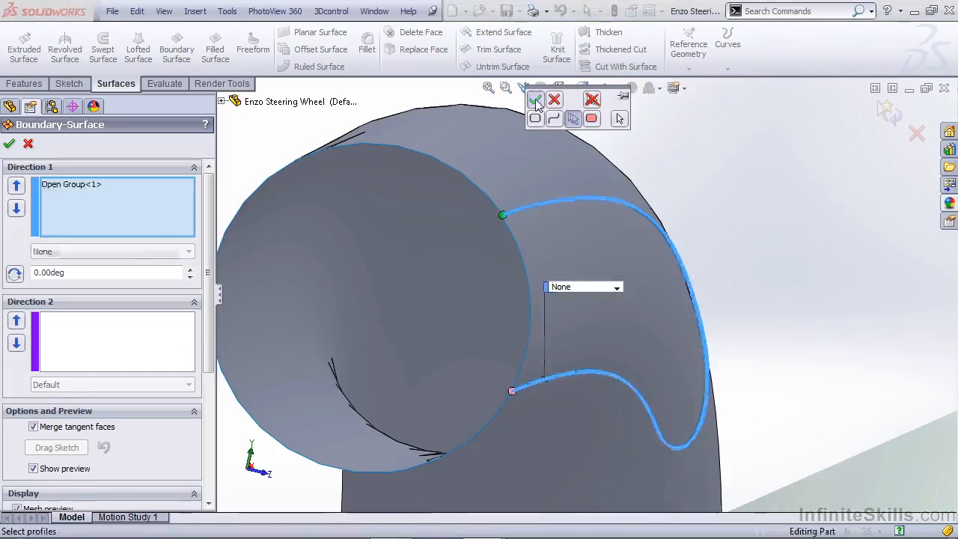
Step: Group the matching edges on the other side of the gap as the second profile and create the boundary surface
{"action": "scroll", "coordinate": [523, 253], "scroll_direction": "down", "scroll_amount": 5}
{"action": "right_click", "coordinate": [519, 295]}
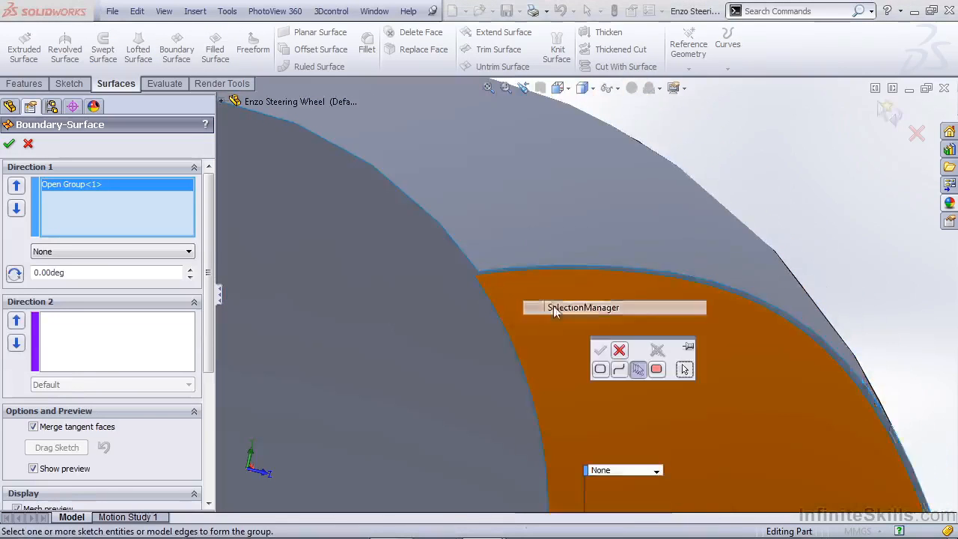
{"action": "left_click", "coordinate": [540, 305]}
{"action": "left_click", "coordinate": [490, 261]}
{"action": "scroll", "coordinate": [752, 386], "scroll_direction": "up", "scroll_amount": 5}
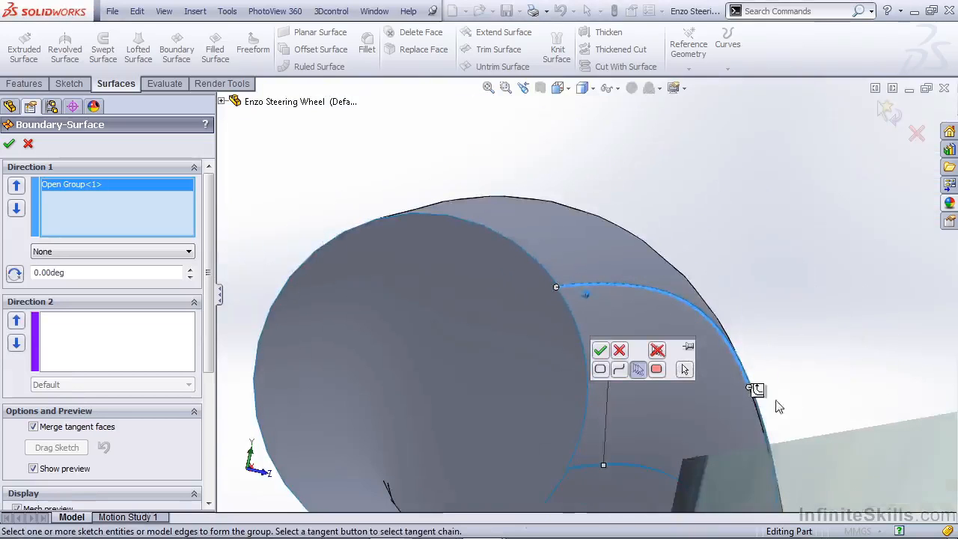
{"action": "scroll", "coordinate": [720, 385], "scroll_direction": "down", "scroll_amount": 10}
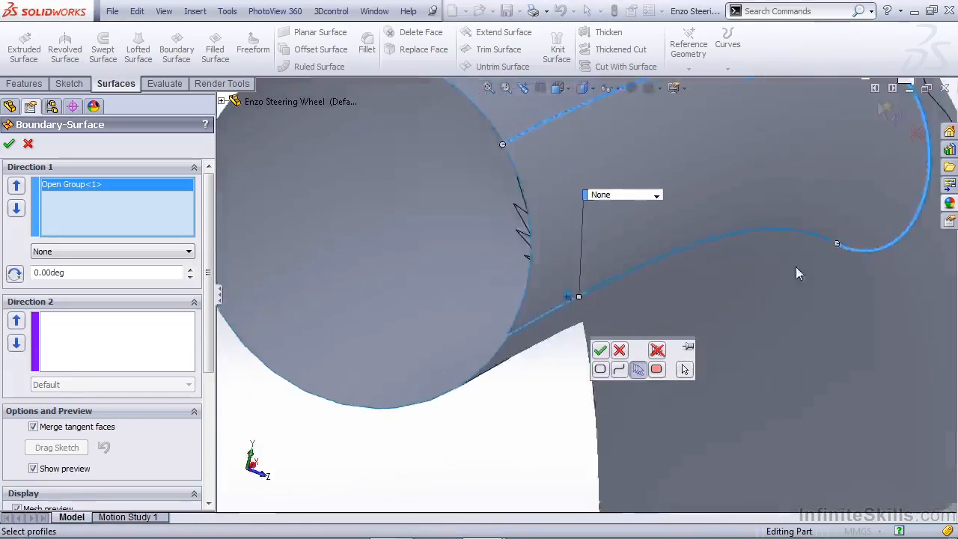
{"action": "left_click", "coordinate": [749, 247]}
{"action": "left_click", "coordinate": [599, 349]}
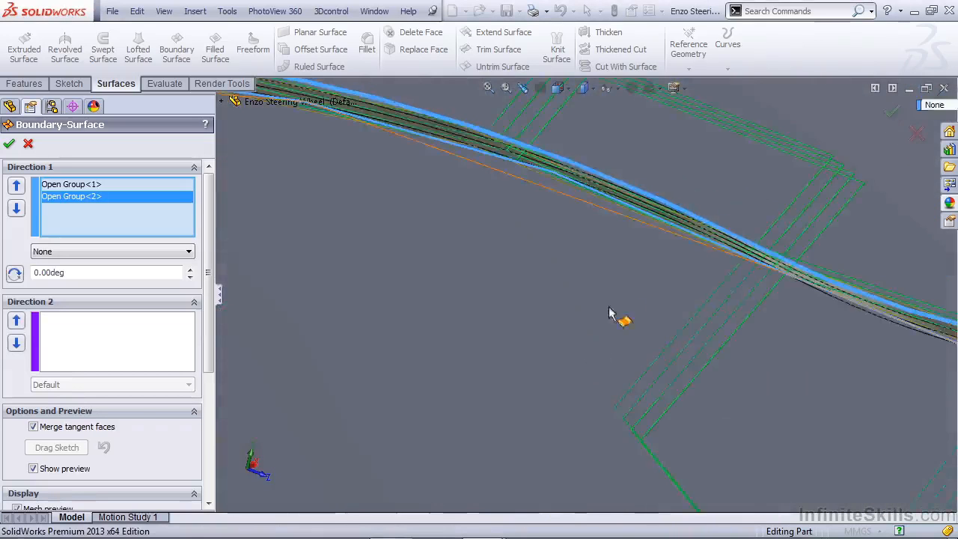
{"action": "scroll", "coordinate": [609, 341], "scroll_direction": "up", "scroll_amount": 5}
{"action": "middle_click_drag", "start_coordinate": [607, 337], "coordinate": [612, 225]}
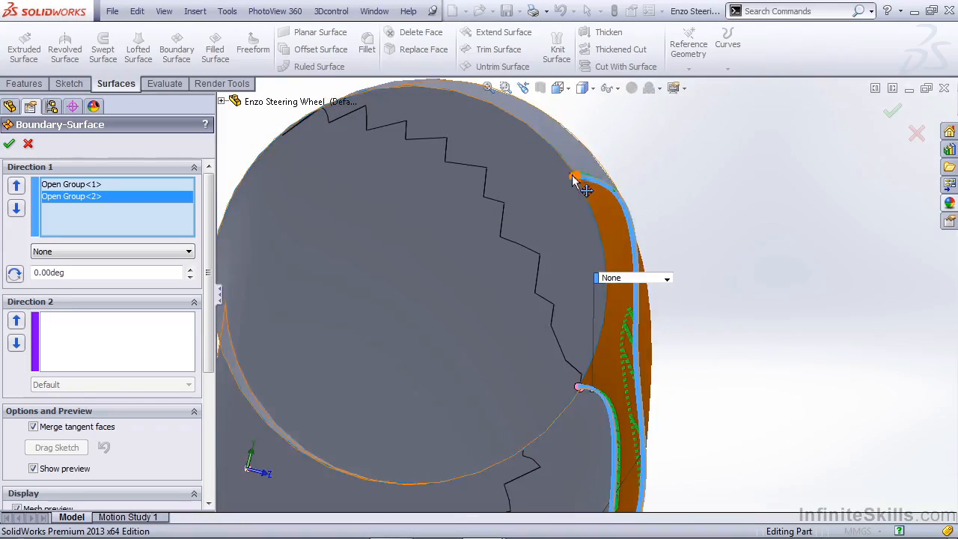
{"action": "left_click", "coordinate": [9, 144]}
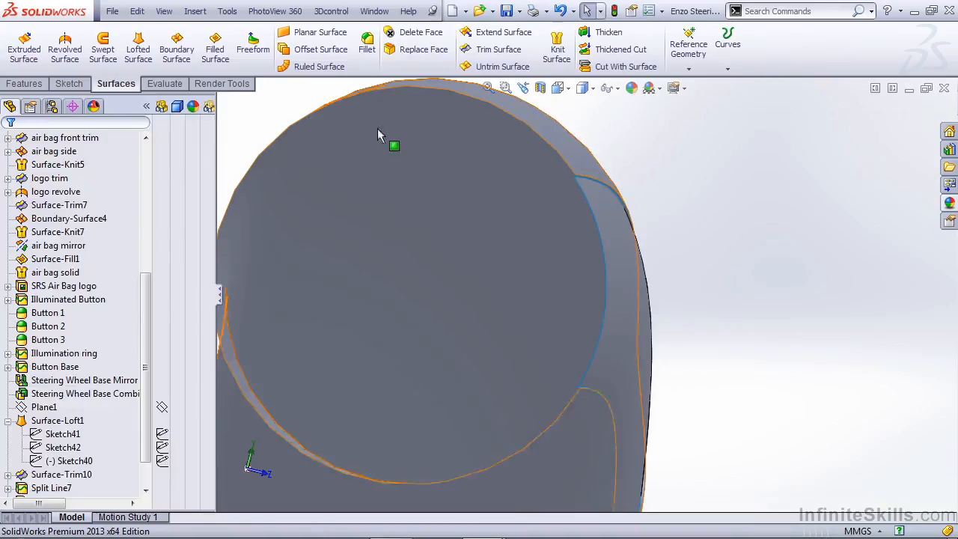
Step: Knit the rim, boundary and offset insert surfaces into one surface body
{"action": "left_click", "coordinate": [556, 49]}
{"action": "left_click", "coordinate": [589, 175]}
{"action": "left_click", "coordinate": [585, 233]}
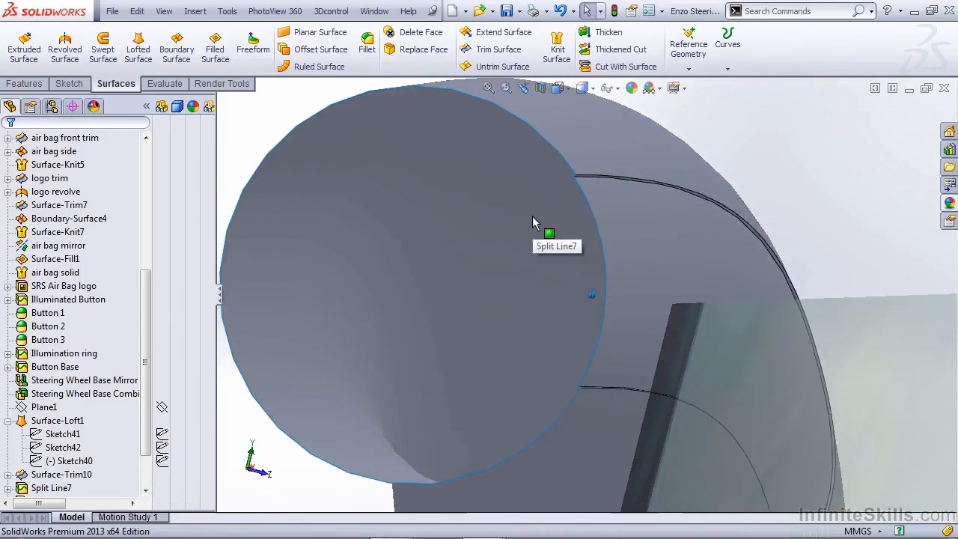
Step: Mirror the knitted rim surface body about the Right Plane, with no individual features selected for mirroring
{"action": "scroll", "coordinate": [571, 243], "scroll_direction": "up", "scroll_amount": 8}
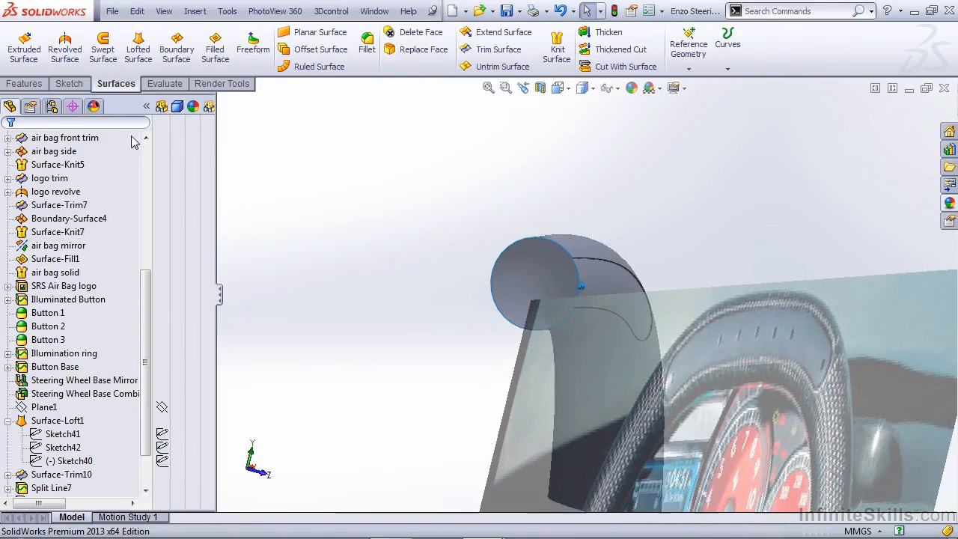
{"action": "left_click", "coordinate": [16, 81]}
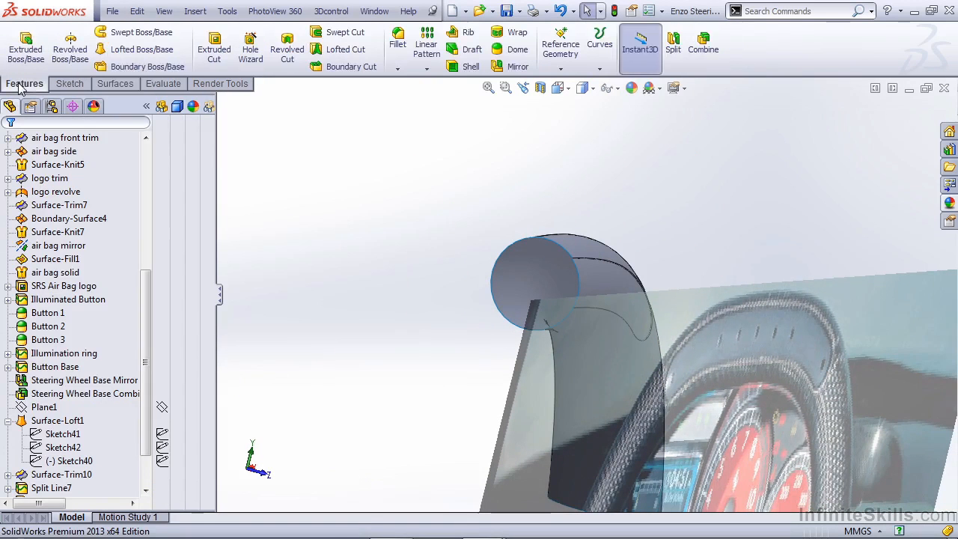
{"action": "left_click", "coordinate": [515, 65]}
{"action": "right_click", "coordinate": [137, 254]}
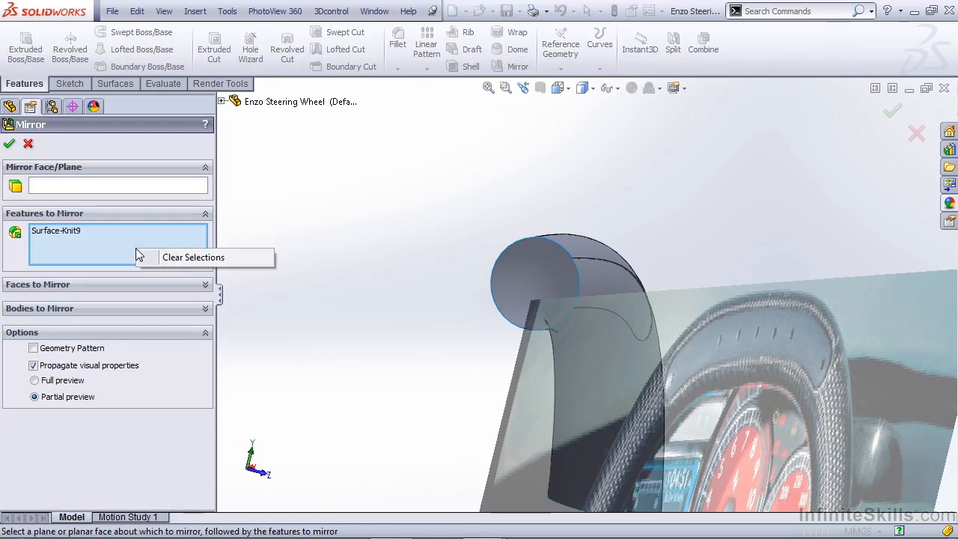
{"action": "left_click", "coordinate": [191, 258]}
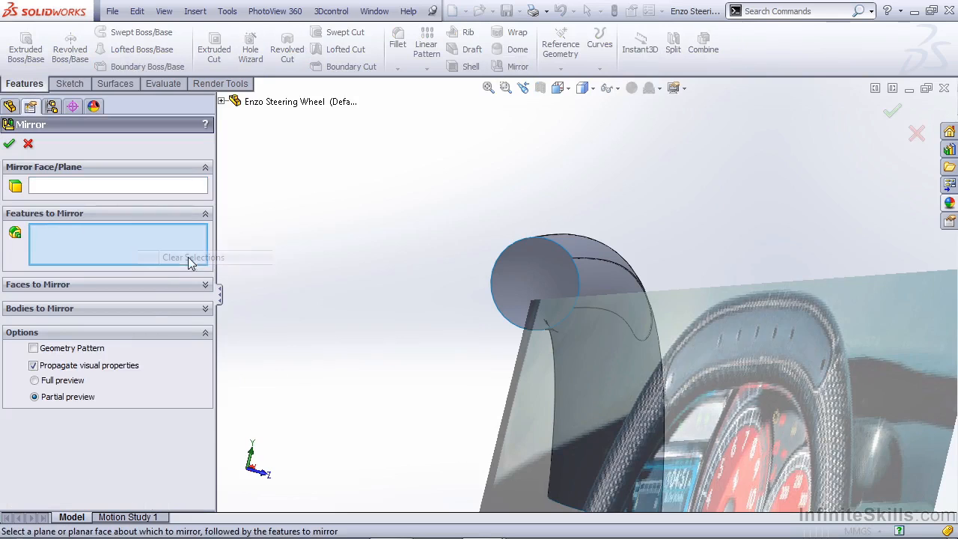
{"action": "left_click", "coordinate": [148, 308]}
{"action": "left_click", "coordinate": [536, 279]}
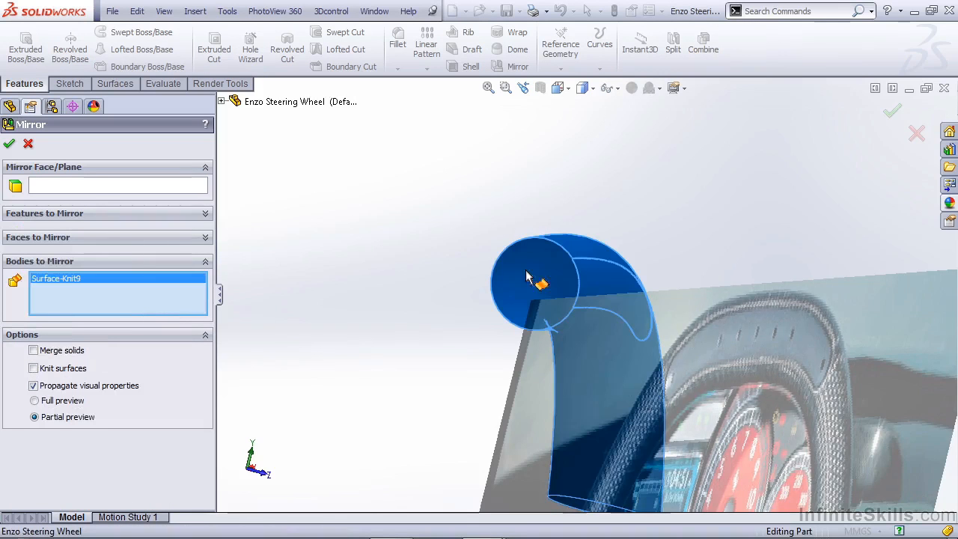
{"action": "left_click", "coordinate": [91, 184]}
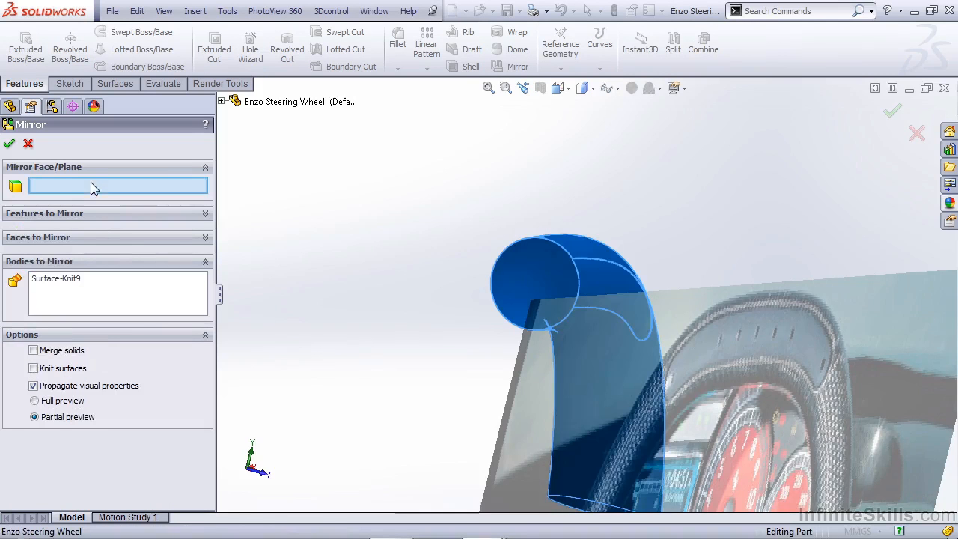
{"action": "left_click", "coordinate": [222, 101]}
{"action": "left_click", "coordinate": [288, 223]}
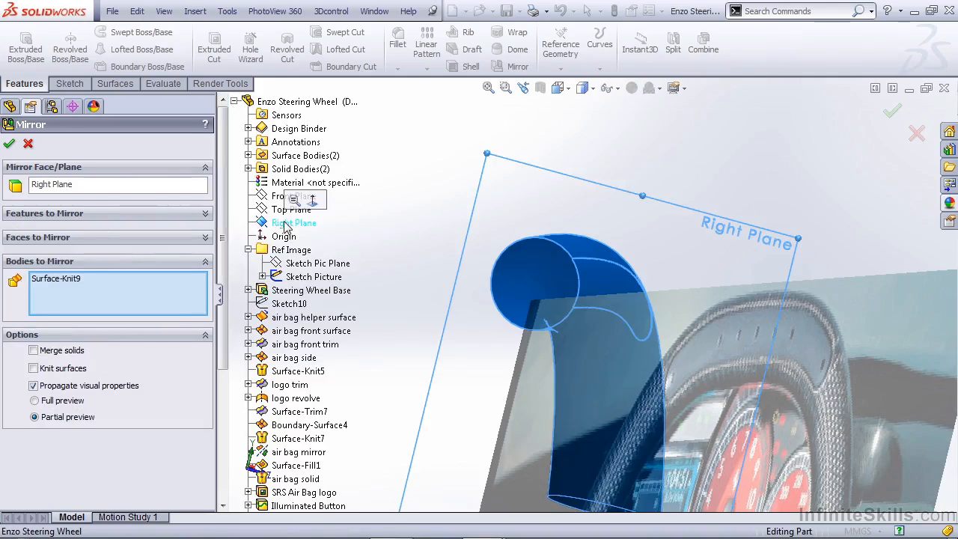
{"action": "left_click", "coordinate": [12, 146]}
Step: Examine the mirrored upper rim and its insert from the front against the reference picture
{"action": "key", "text": "ctrl+1"}
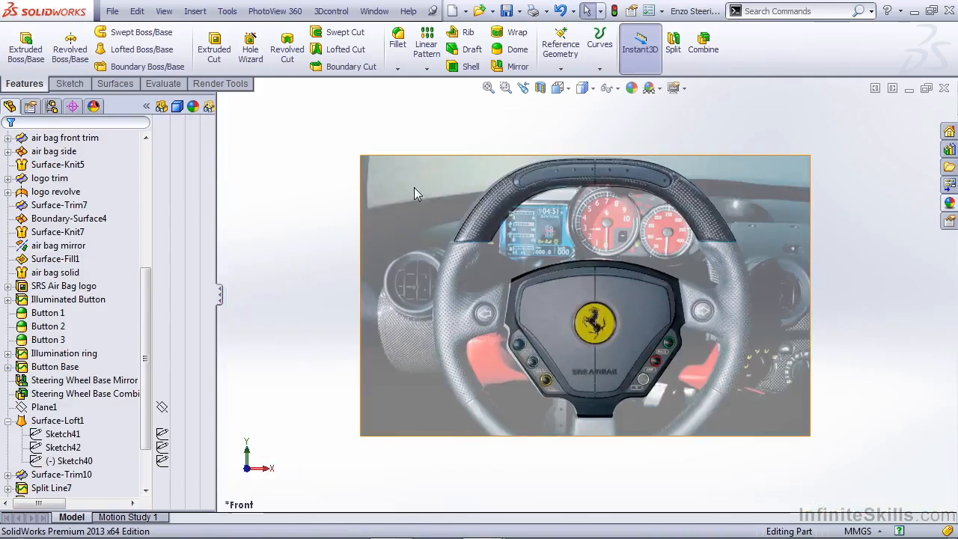
{"action": "scroll", "coordinate": [647, 202], "scroll_direction": "down", "scroll_amount": 3}
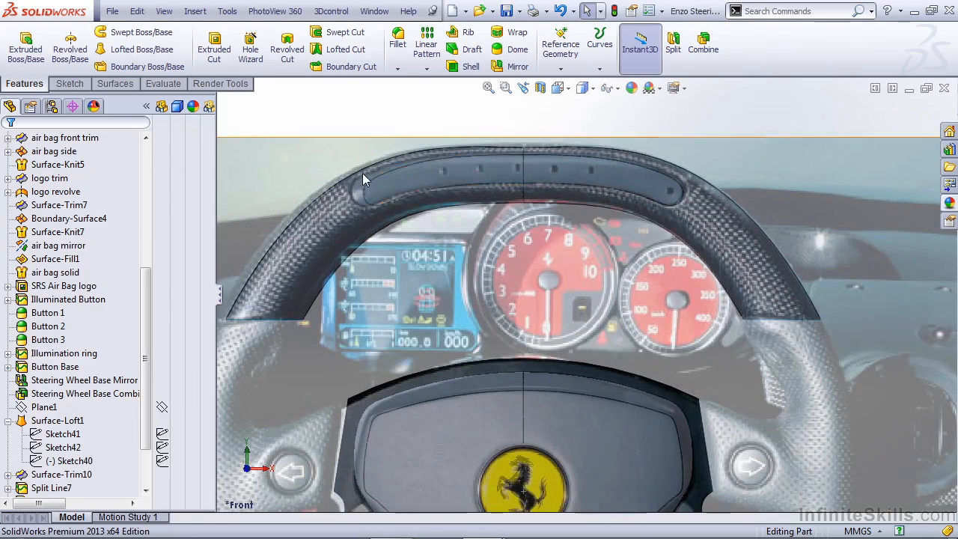
{"action": "scroll", "coordinate": [536, 173], "scroll_direction": "down", "scroll_amount": 2}
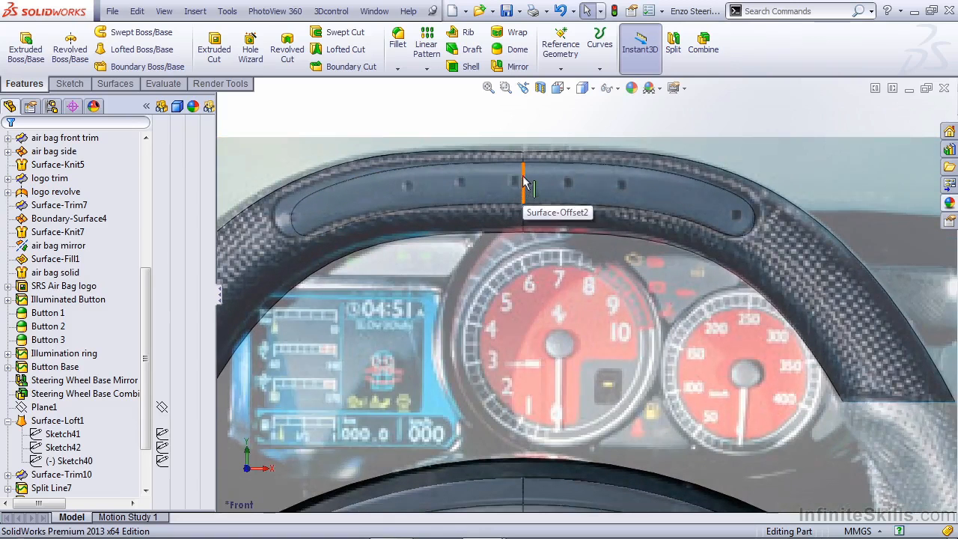
Step: Start a sketch on the Front Plane and show Sketch40, the guide curve sketch of Surface-Loft1
{"action": "scroll", "coordinate": [78, 247], "scroll_direction": "up", "scroll_amount": 6}
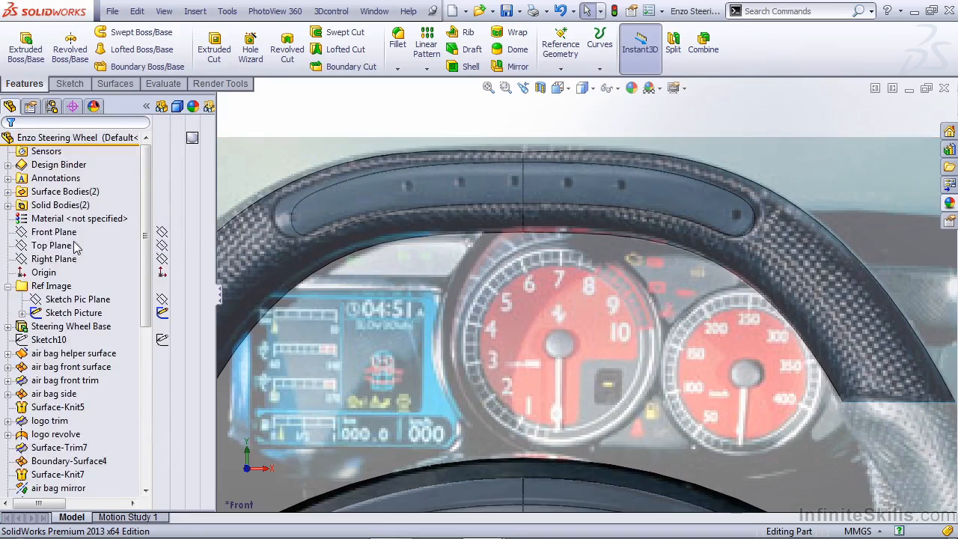
{"action": "left_click", "coordinate": [58, 234]}
{"action": "left_click", "coordinate": [69, 216]}
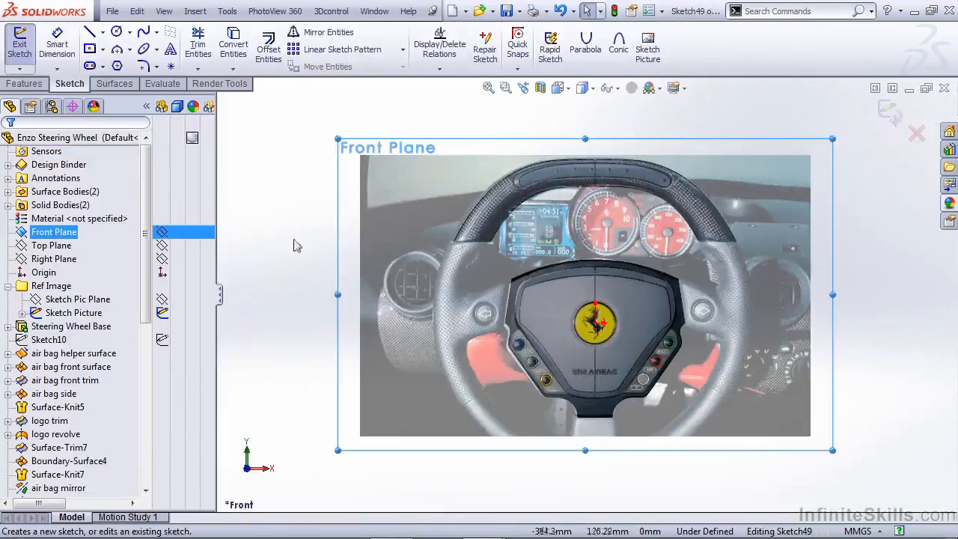
{"action": "scroll", "coordinate": [114, 327], "scroll_direction": "down", "scroll_amount": 7}
{"action": "left_click", "coordinate": [170, 408]}
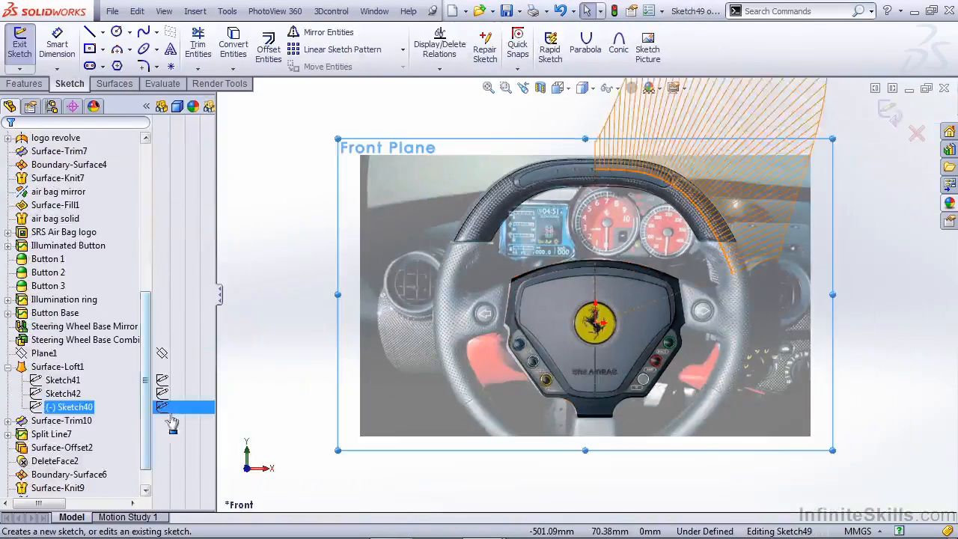
{"action": "scroll", "coordinate": [590, 184], "scroll_direction": "down", "scroll_amount": 7}
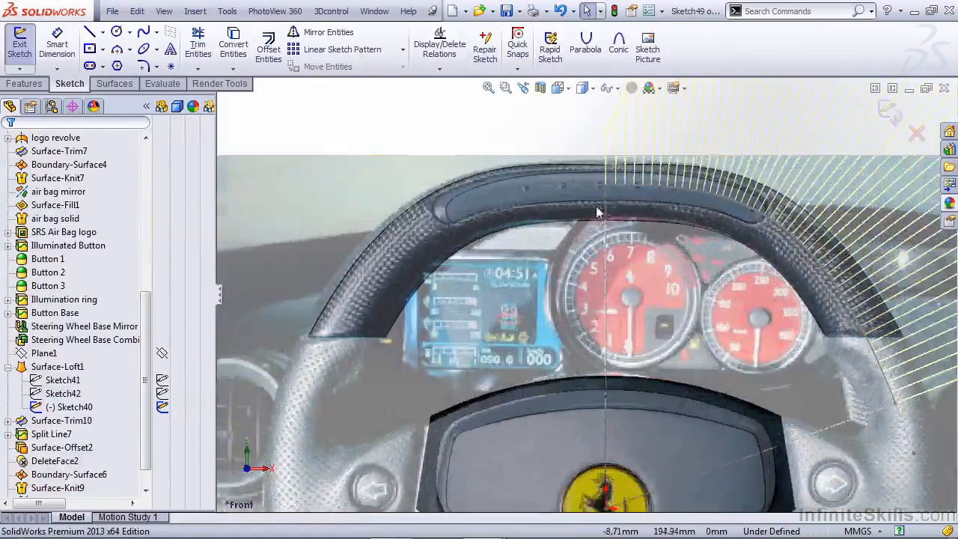
Step: Draw a vertical construction line about 26 mm long down from the guide curve's start point at the rim's centre
{"action": "left_click", "coordinate": [91, 33]}
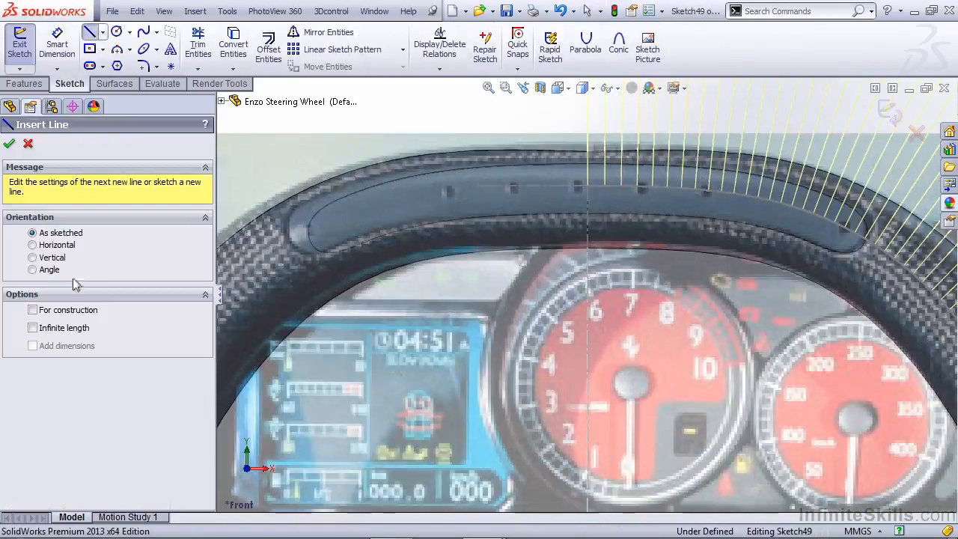
{"action": "left_click_drag", "start_coordinate": [589, 186], "coordinate": [588, 258]}
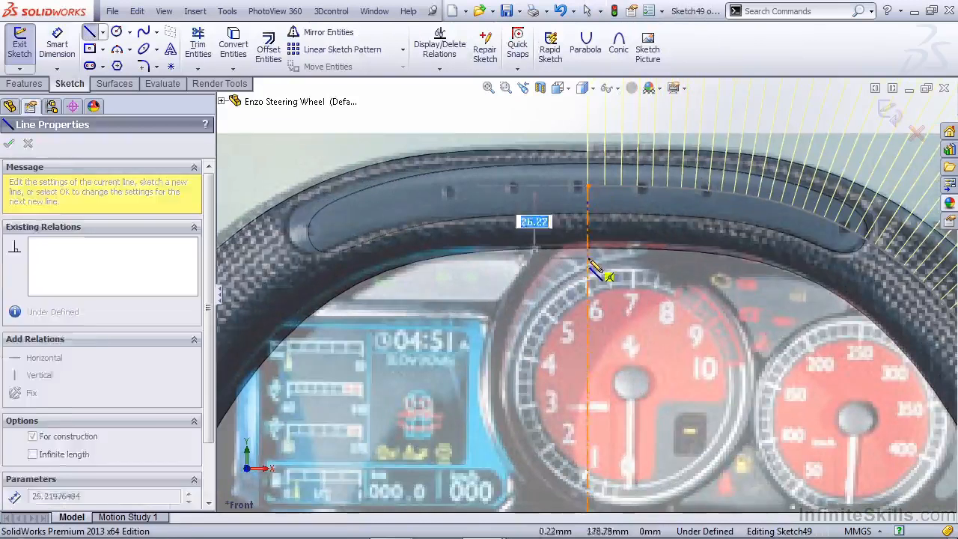
{"action": "key", "text": "Escape"}
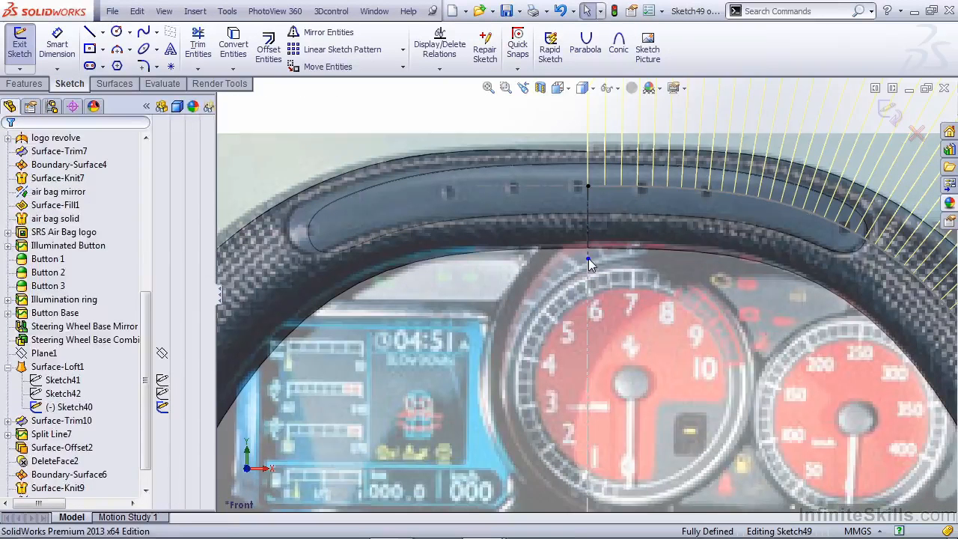
Step: Draw four circles centred on the guide curve: at its start, over the next two marks in the reference picture, and near the insert's end
{"action": "key", "text": "c"}
{"action": "left_click", "coordinate": [588, 186]}
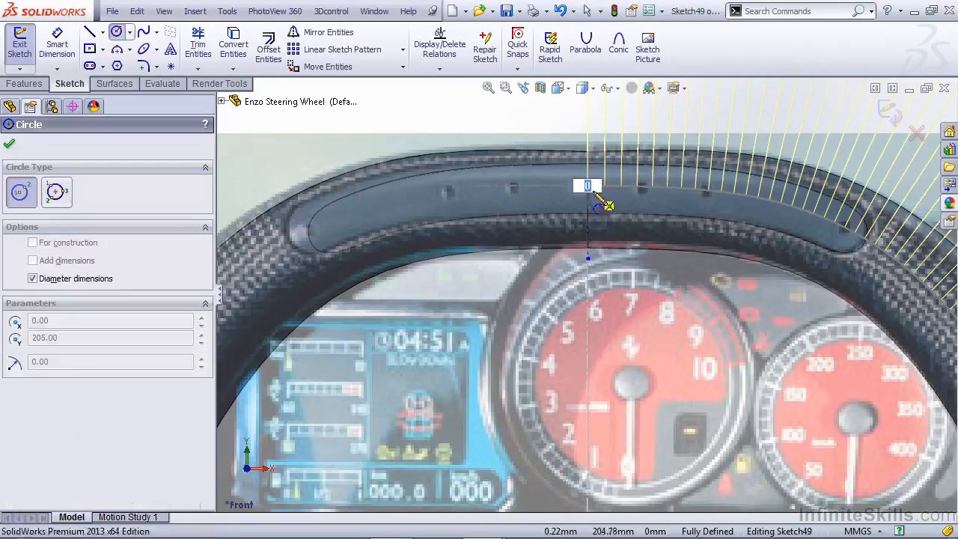
{"action": "left_click", "coordinate": [600, 198]}
{"action": "left_click", "coordinate": [641, 186]}
{"action": "left_click", "coordinate": [647, 194]}
{"action": "left_click", "coordinate": [705, 193]}
{"action": "left_click", "coordinate": [711, 194]}
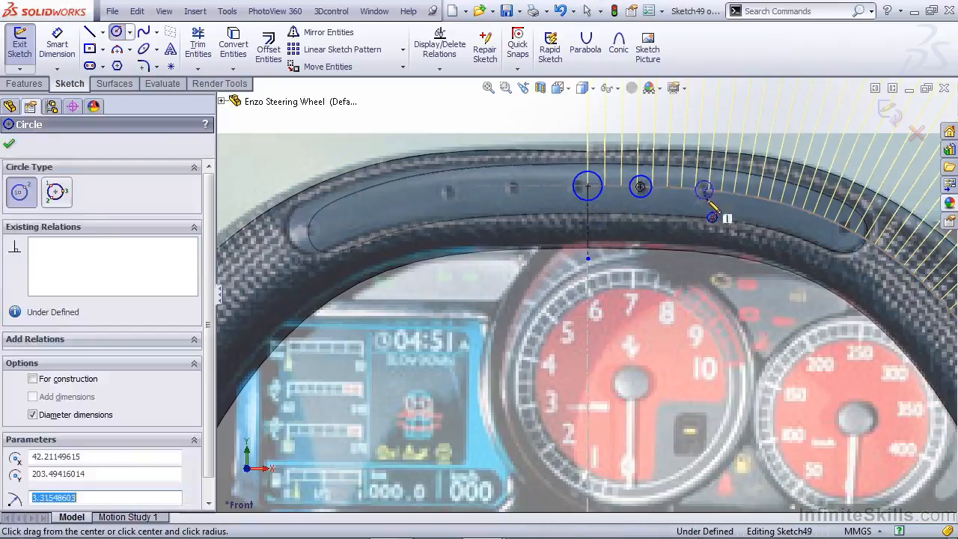
{"action": "left_click", "coordinate": [844, 227]}
{"action": "left_click", "coordinate": [853, 252]}
{"action": "key", "text": "Escape"}
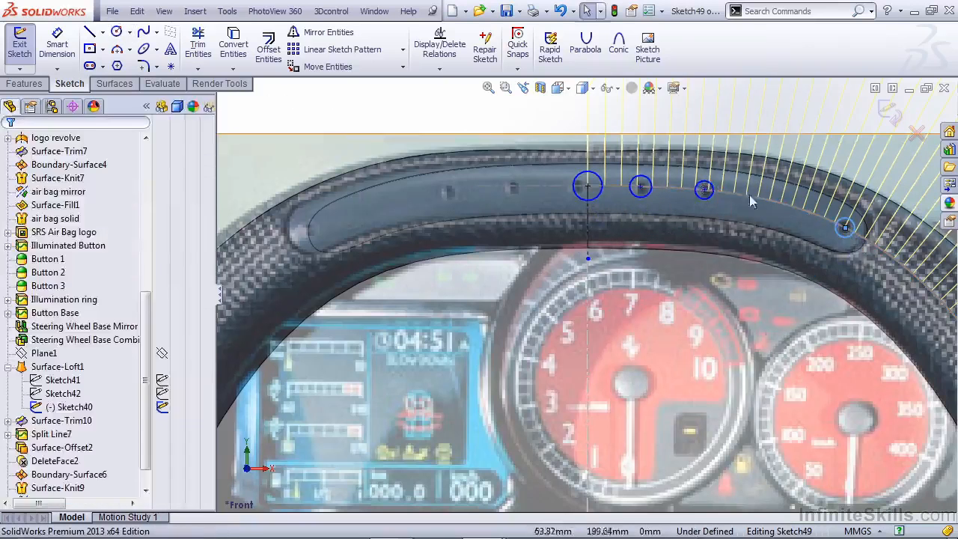
Step: Make all four circles along the insert equal in size
{"action": "left_click", "coordinate": [713, 198], "text": "ctrl"}
{"action": "left_click", "coordinate": [636, 199], "text": "ctrl"}
{"action": "left_click", "coordinate": [600, 197], "text": "ctrl"}
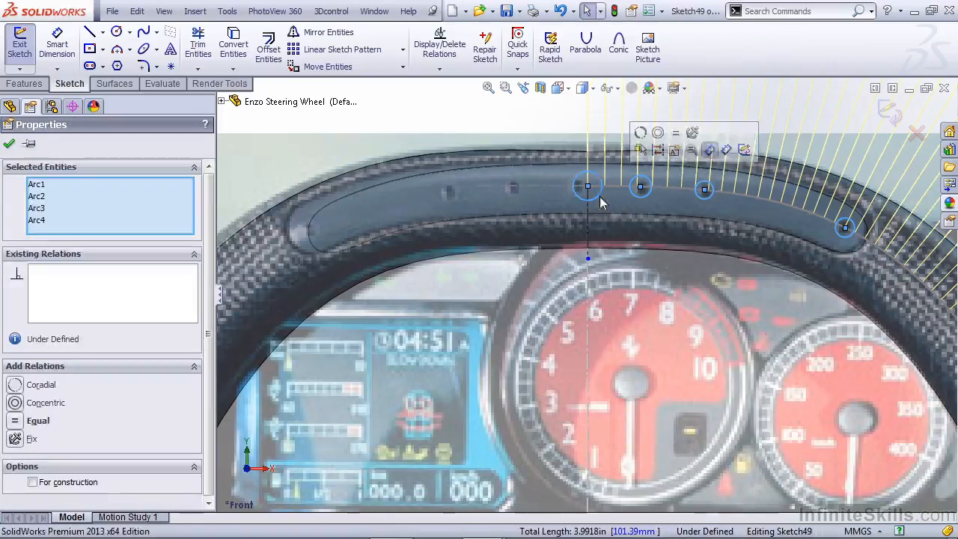
{"action": "left_click", "coordinate": [676, 134]}
Step: Dimension the circle at the guide curve's start with a diameter of 5 mm
{"action": "key", "text": "s"}
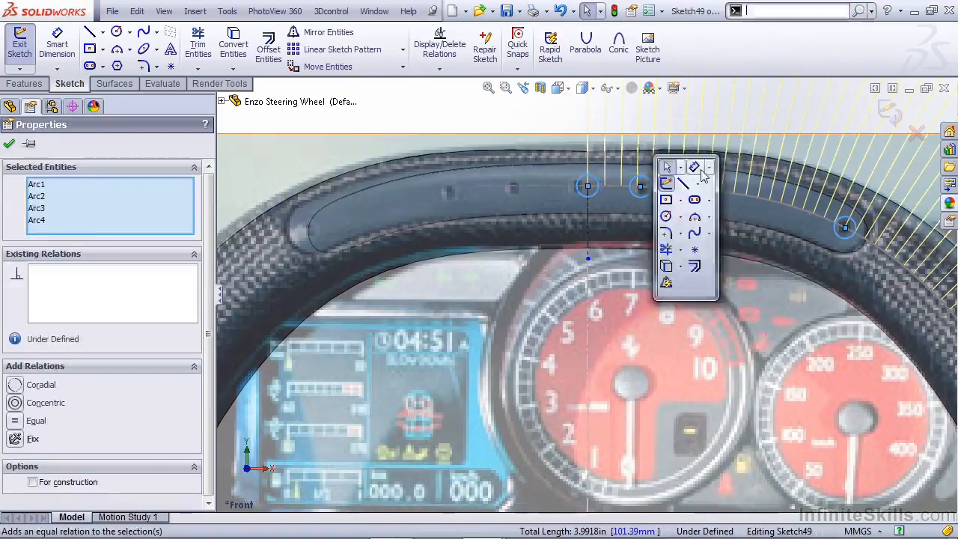
{"action": "left_click", "coordinate": [694, 169]}
{"action": "left_click", "coordinate": [591, 185]}
{"action": "left_click", "coordinate": [557, 186]}
{"action": "type", "text": "5"}
{"action": "key", "text": "Return"}
{"action": "key", "text": "Escape"}
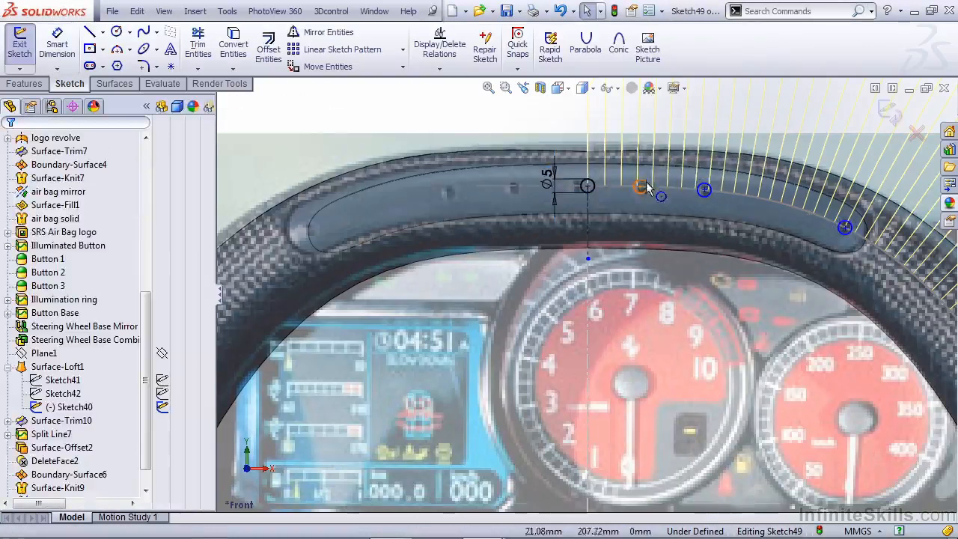
Step: Fix the centre points of the three circles beside the middle one on the guide curve
{"action": "scroll", "coordinate": [640, 208], "scroll_direction": "down", "scroll_amount": 3}
{"action": "left_click", "coordinate": [632, 200]}
{"action": "left_click", "coordinate": [677, 142]}
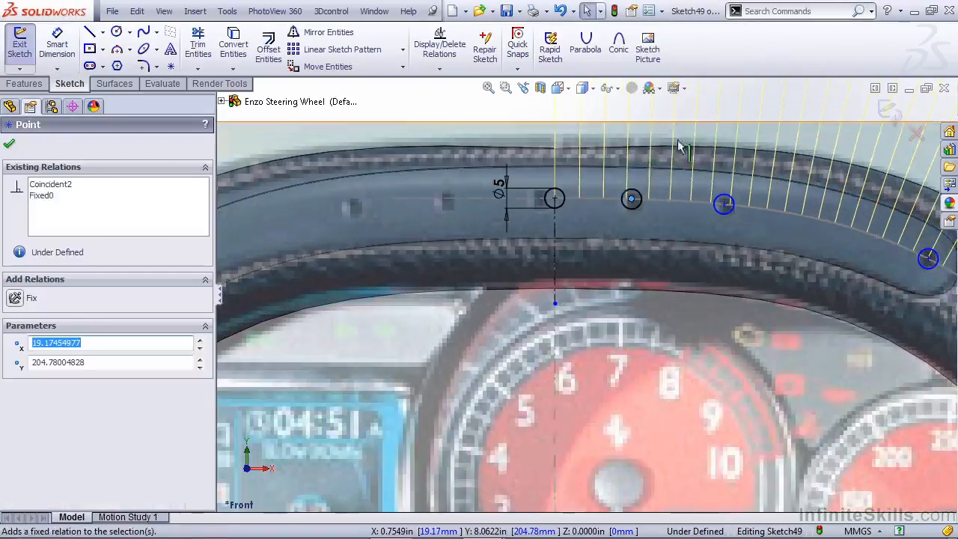
{"action": "left_click", "coordinate": [724, 204]}
{"action": "left_click", "coordinate": [765, 141]}
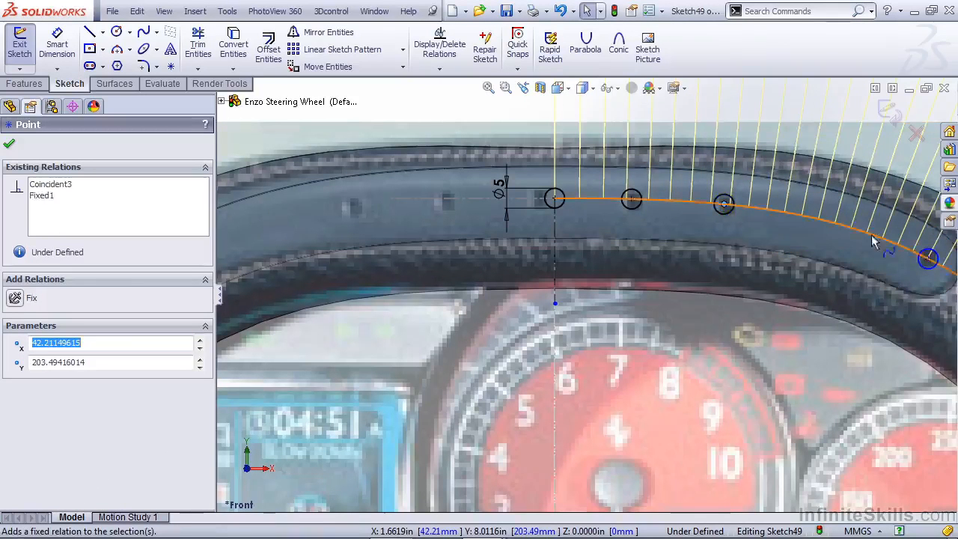
{"action": "left_click", "coordinate": [927, 258]}
{"action": "left_click", "coordinate": [859, 204]}
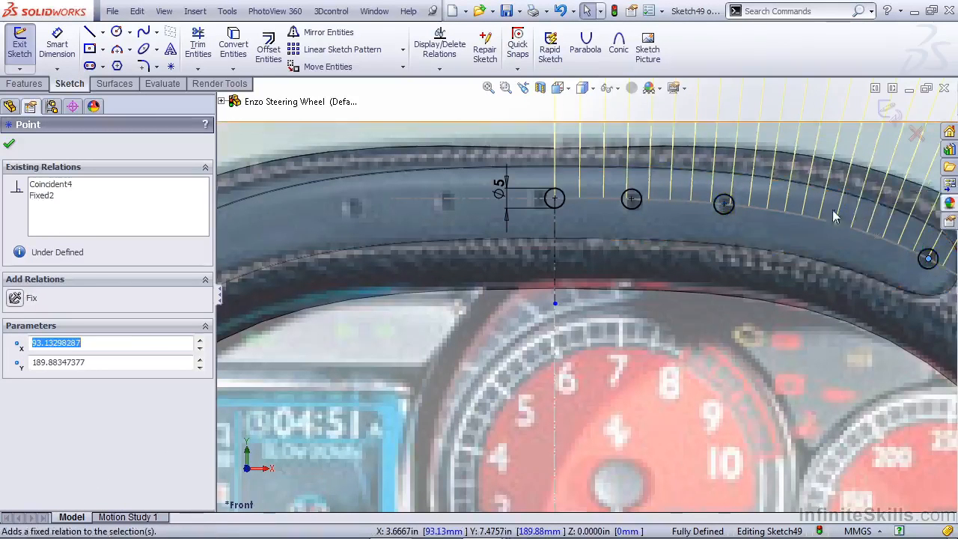
{"action": "scroll", "coordinate": [511, 179], "scroll_direction": "up", "scroll_amount": 2}
{"action": "key", "text": "Escape"}
Step: Mirror the three outer circles about the vertical construction line, keeping the originals, and close the sketch
{"action": "left_click", "coordinate": [323, 32]}
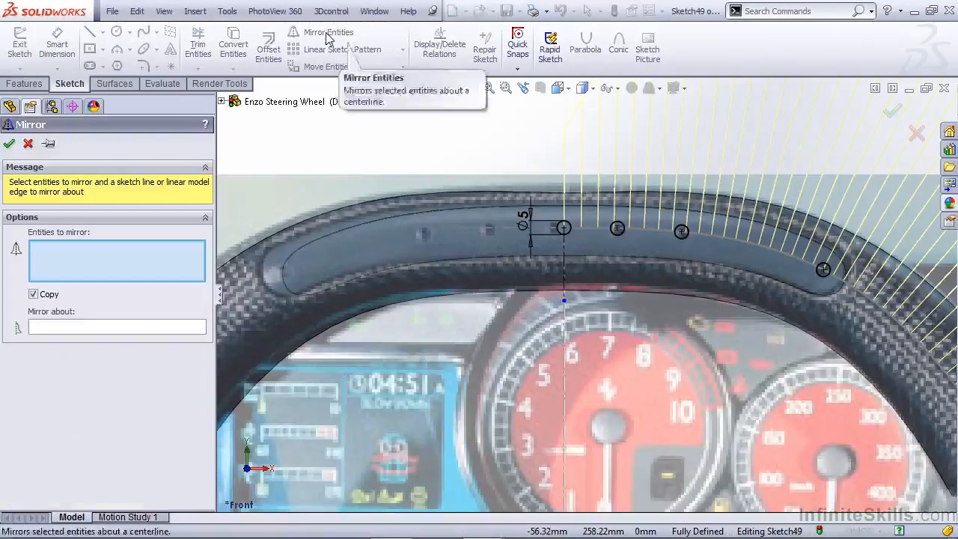
{"action": "scroll", "coordinate": [617, 232], "scroll_direction": "down", "scroll_amount": 2}
{"action": "left_click", "coordinate": [603, 231]}
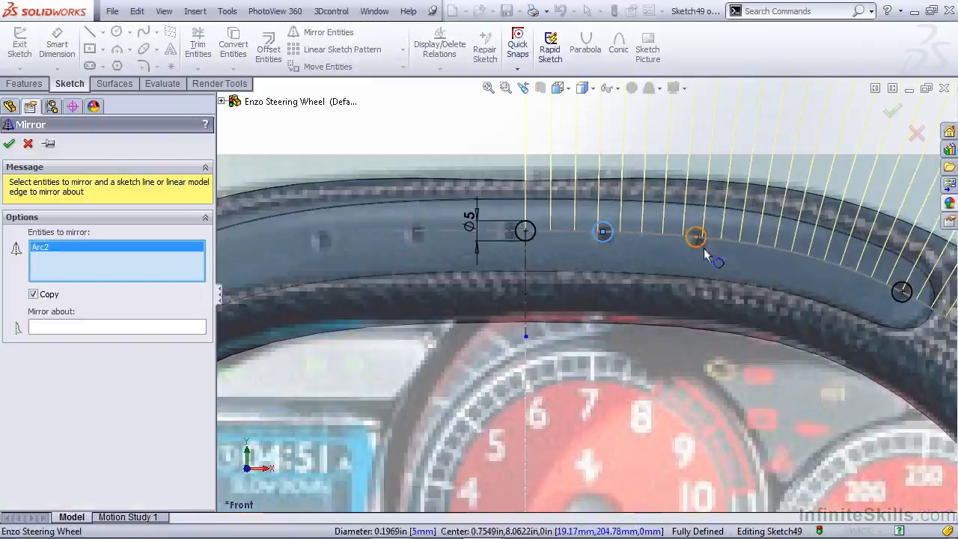
{"action": "left_click", "coordinate": [704, 253]}
{"action": "left_click", "coordinate": [902, 291]}
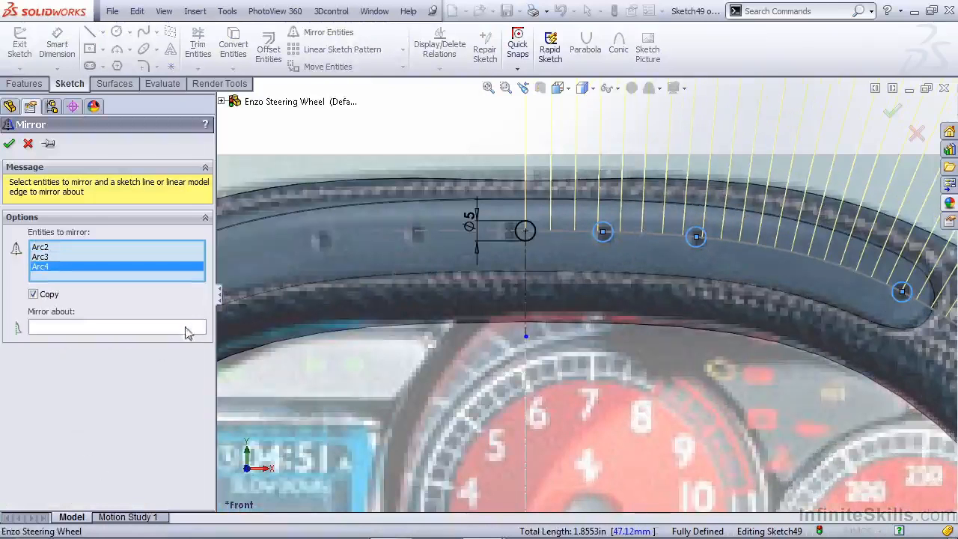
{"action": "left_click", "coordinate": [189, 328]}
{"action": "left_click", "coordinate": [527, 305]}
{"action": "scroll", "coordinate": [576, 301], "scroll_direction": "up", "scroll_amount": 3}
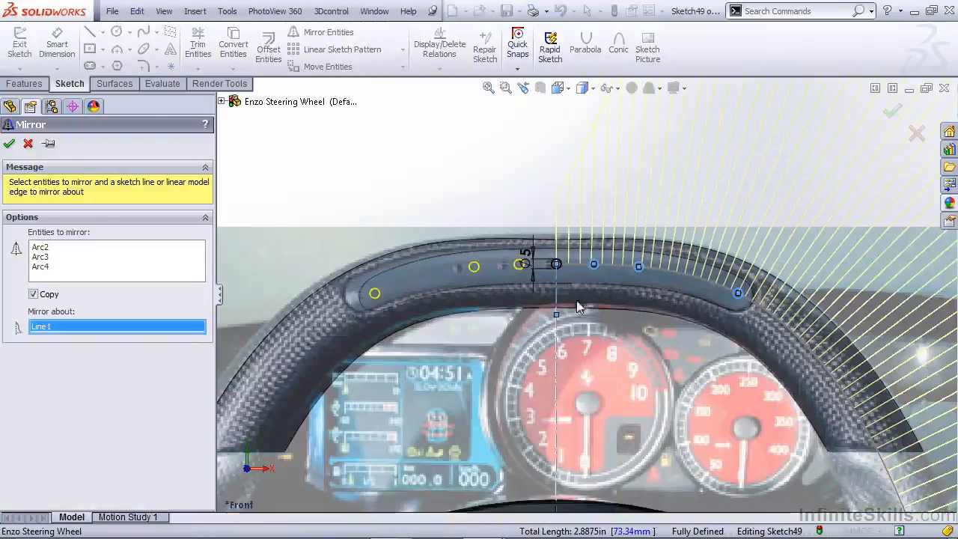
{"action": "left_click", "coordinate": [9, 145]}
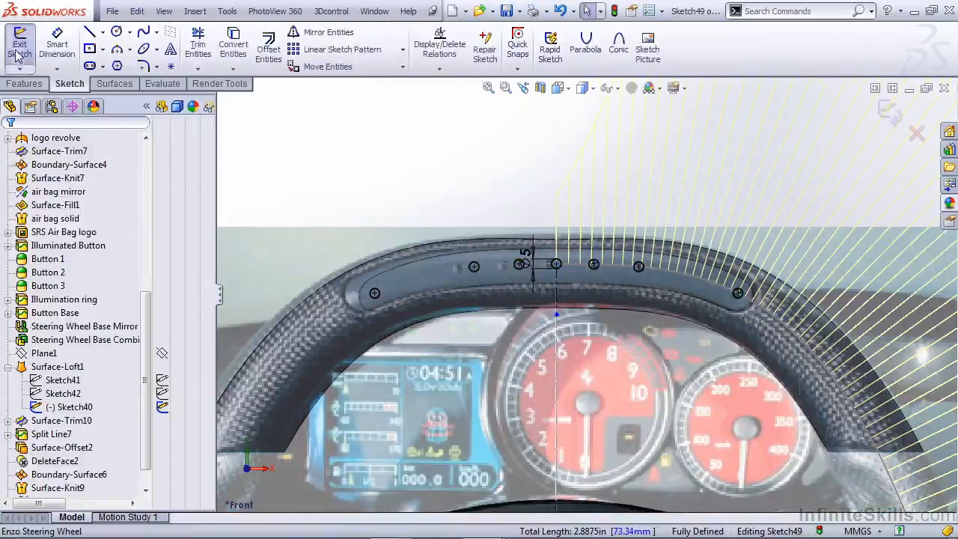
{"action": "left_click", "coordinate": [20, 52]}
Step: Create a projection split line from the circle sketch onto both halves of the rim insert, in a single direction
{"action": "left_click", "coordinate": [601, 67]}
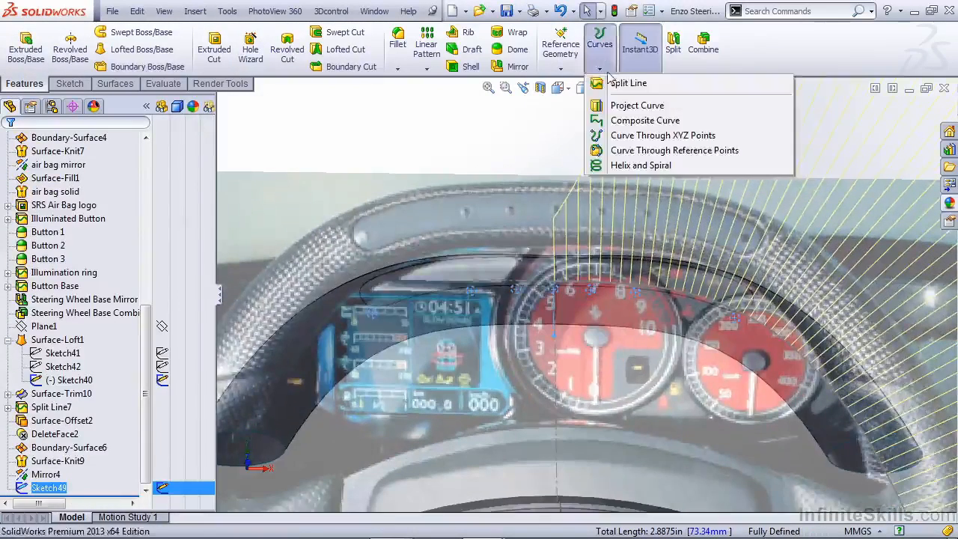
{"action": "left_click", "coordinate": [598, 83]}
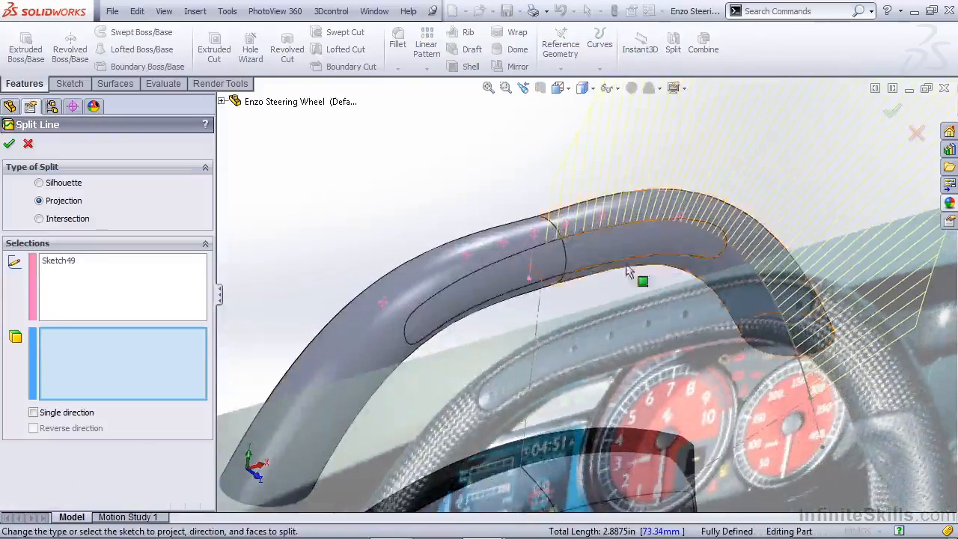
{"action": "left_click", "coordinate": [658, 238]}
{"action": "left_click", "coordinate": [498, 283]}
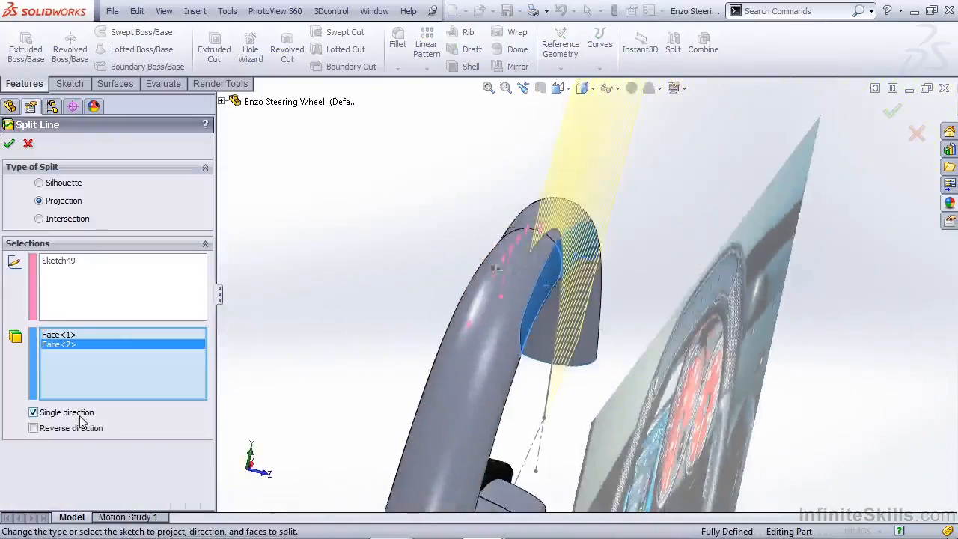
{"action": "left_click", "coordinate": [9, 143]}
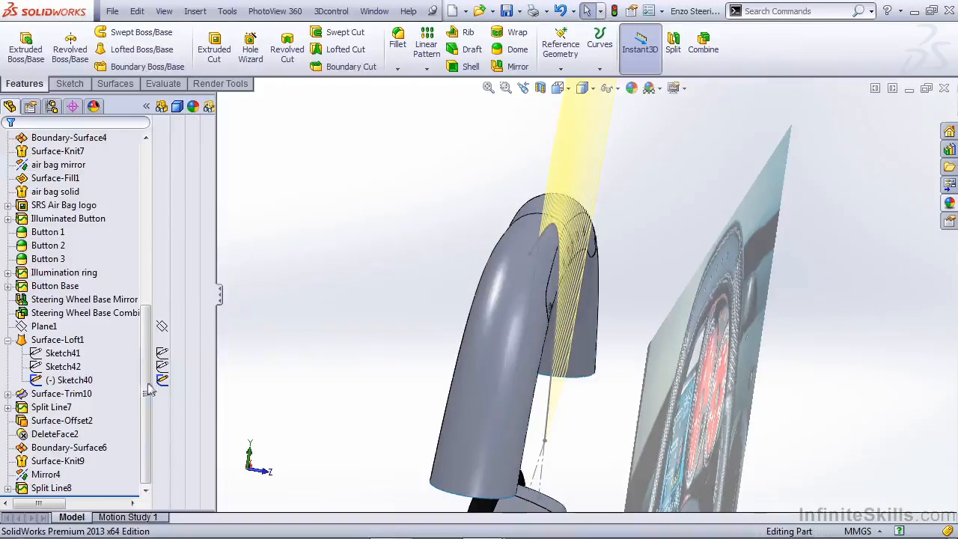
Step: Hide the loft's guide curve sketch Sketch40 and the reference Sketch Picture, and view the wheel from the front
{"action": "left_click", "coordinate": [8, 341]}
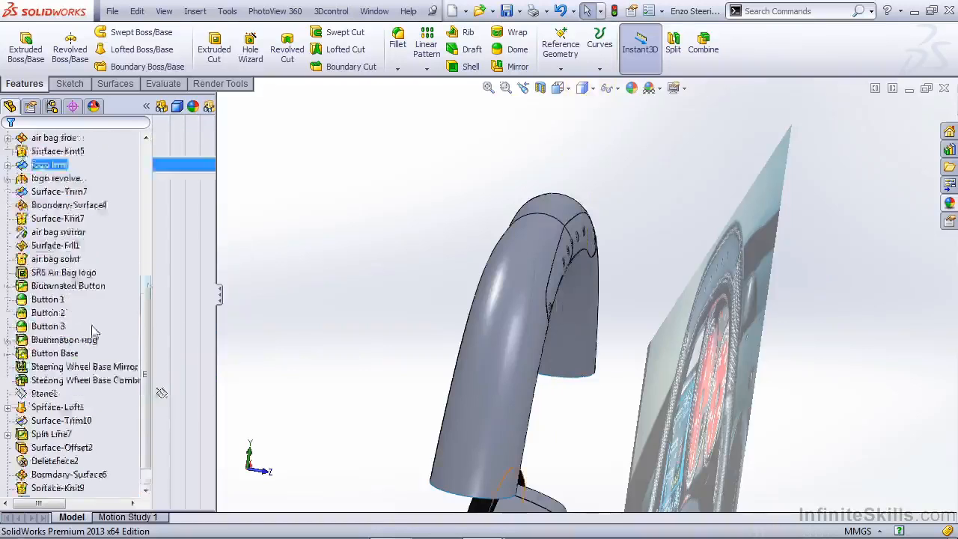
{"action": "scroll", "coordinate": [133, 253], "scroll_direction": "up", "scroll_amount": 7}
{"action": "left_click", "coordinate": [171, 314]}
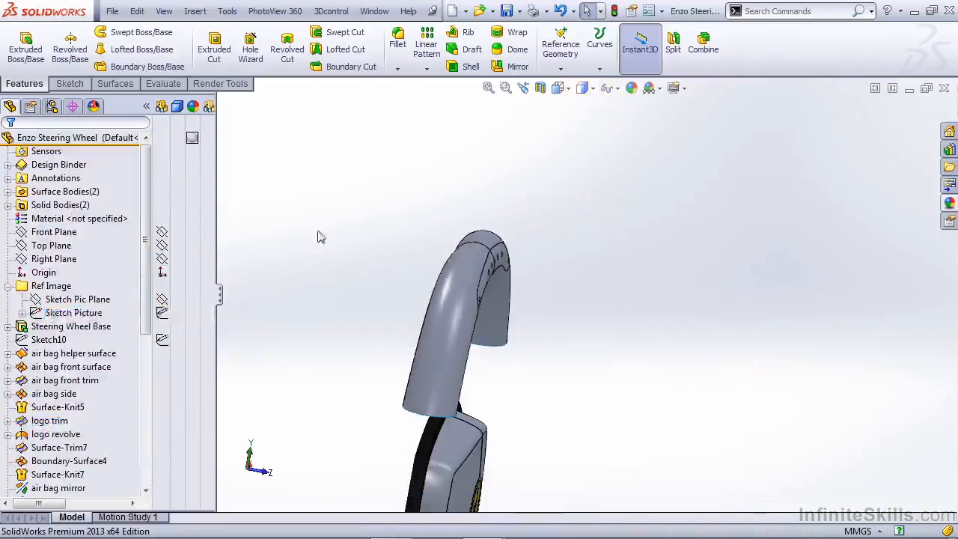
{"action": "key", "text": "ctrl+1"}
{"action": "scroll", "coordinate": [594, 177], "scroll_direction": "down", "scroll_amount": 4}
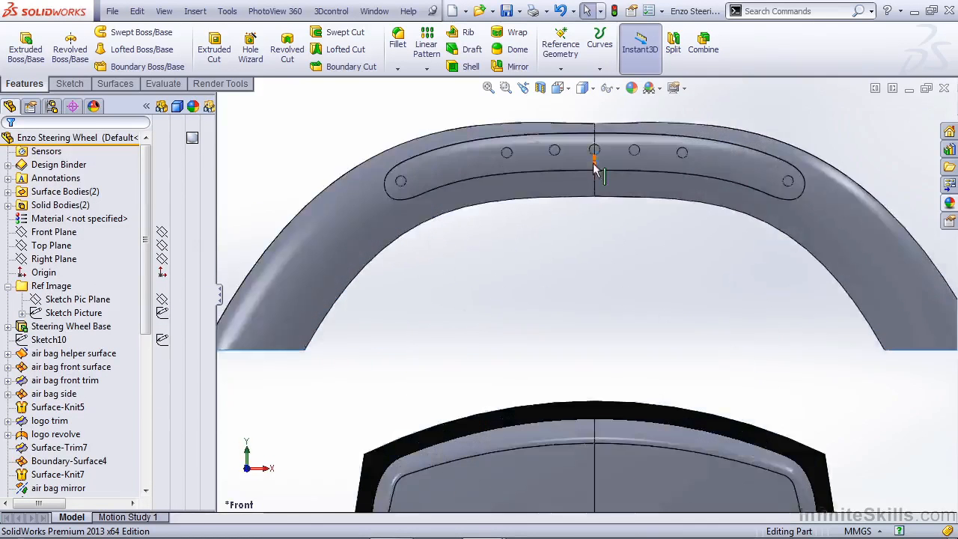
{"action": "scroll", "coordinate": [673, 299], "scroll_direction": "up", "scroll_amount": 3}
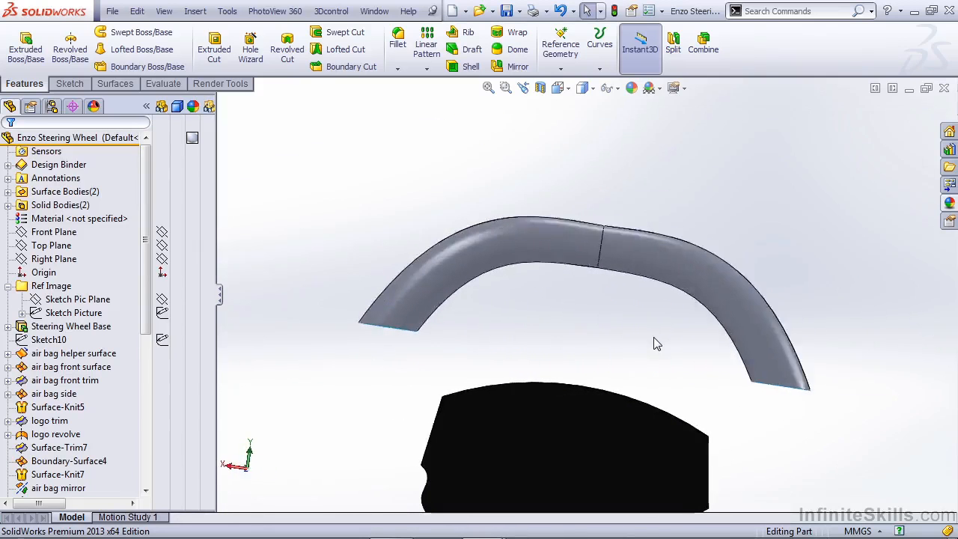
{"action": "right_click_drag", "start_coordinate": [653, 338], "coordinate": [651, 290]}
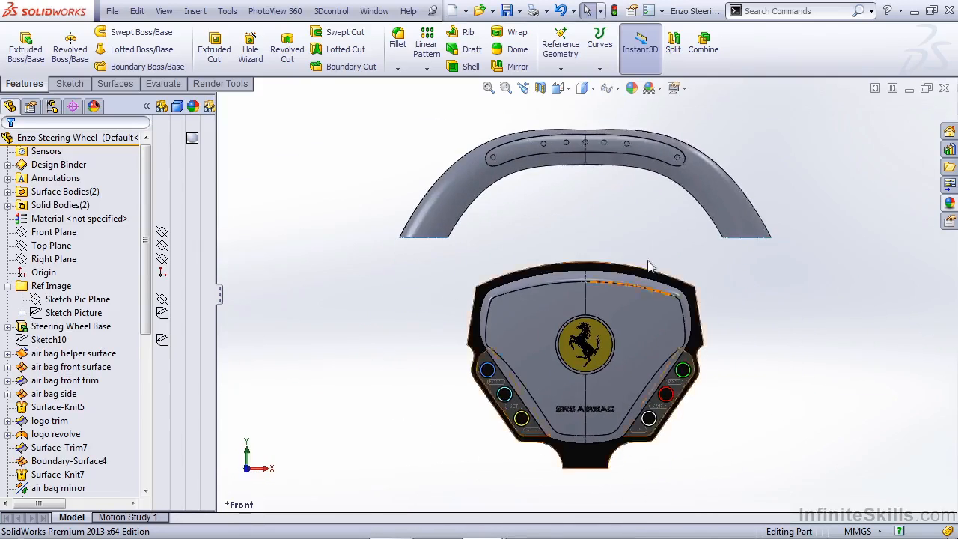